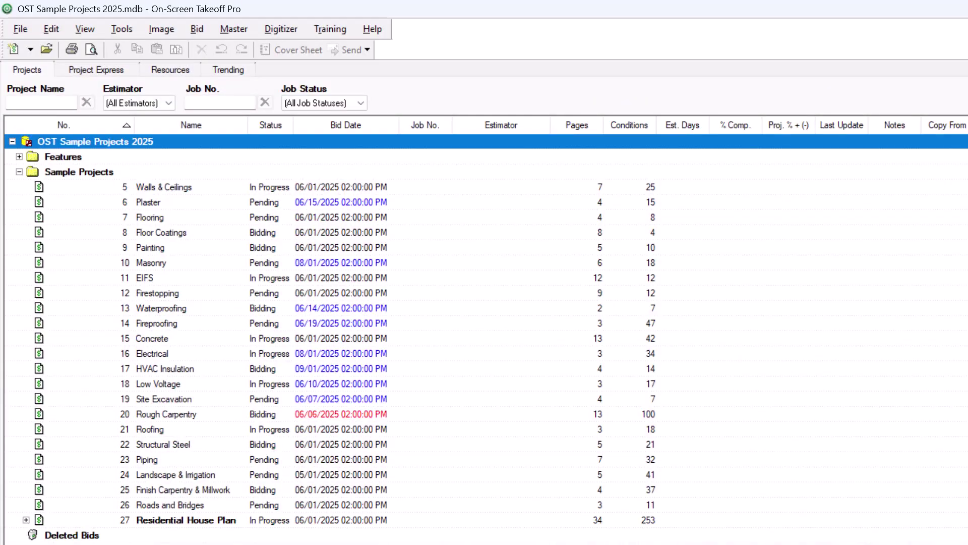
# Step: Select the Walls & Ceilings sample project (No. 5) in the Projects list
pyautogui.click(169, 187)
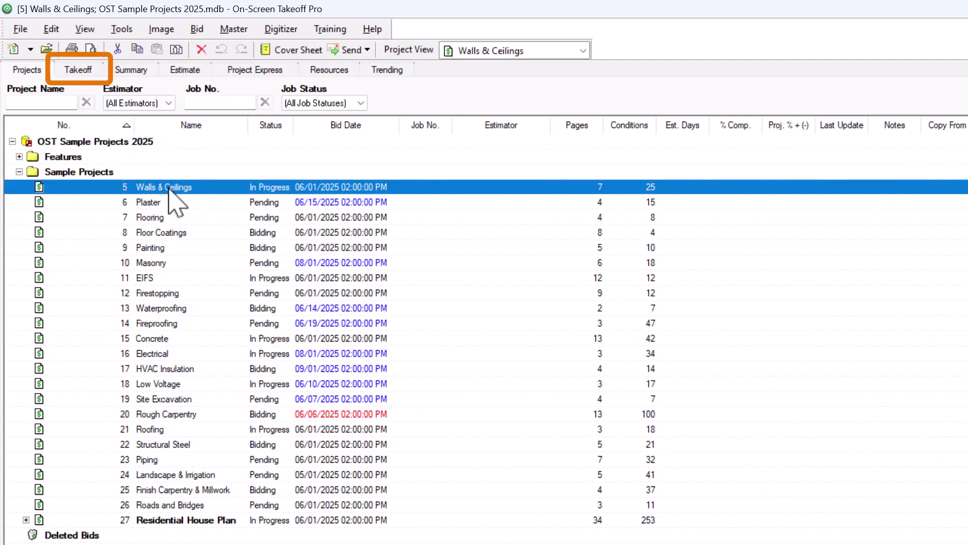
# Step: Open Walls & Ceilings for takeoff on the 1st Floor Plan and pan the view slightly
pyautogui.doubleClick(168, 188)
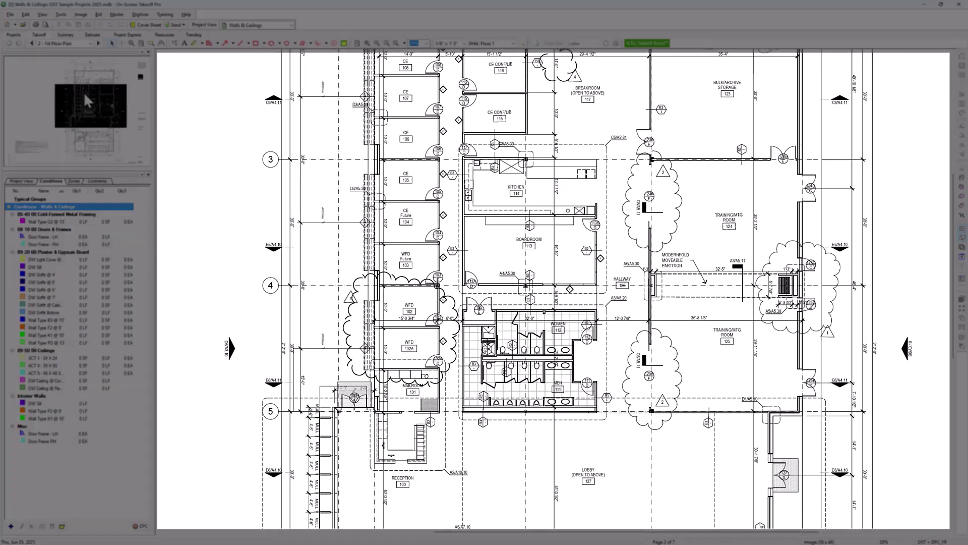
pyautogui.moveTo(93, 110); pyautogui.dragTo(96, 110)
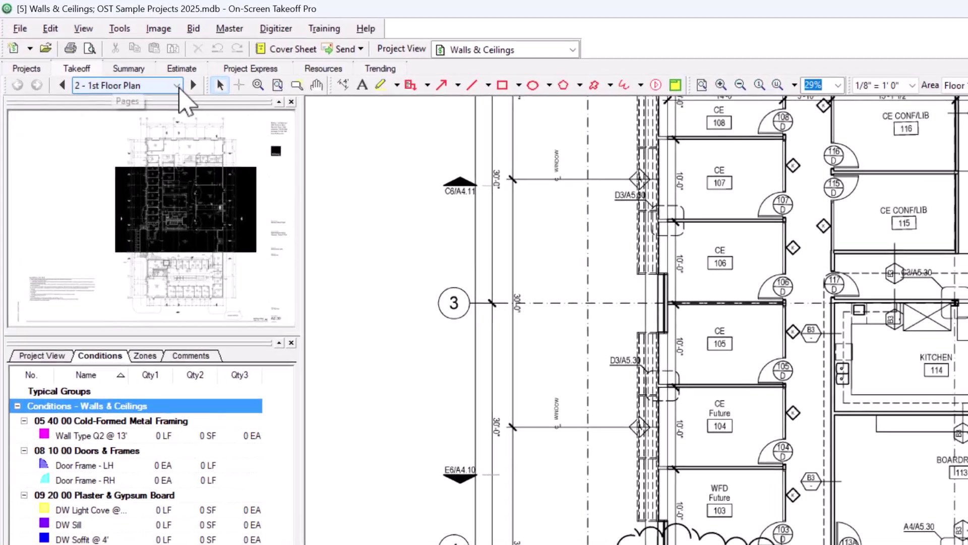
# Step: Browse the 2nd Floor Plan, 3rd Floor Plan and 1st Floor RCP pages using the page list and arrows
pyautogui.click(89, 43)
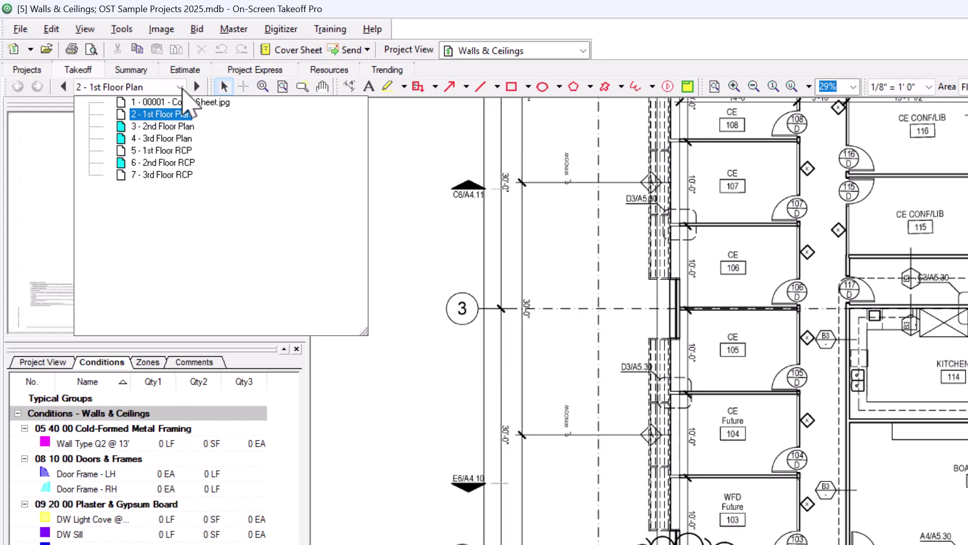
pyautogui.click(180, 127)
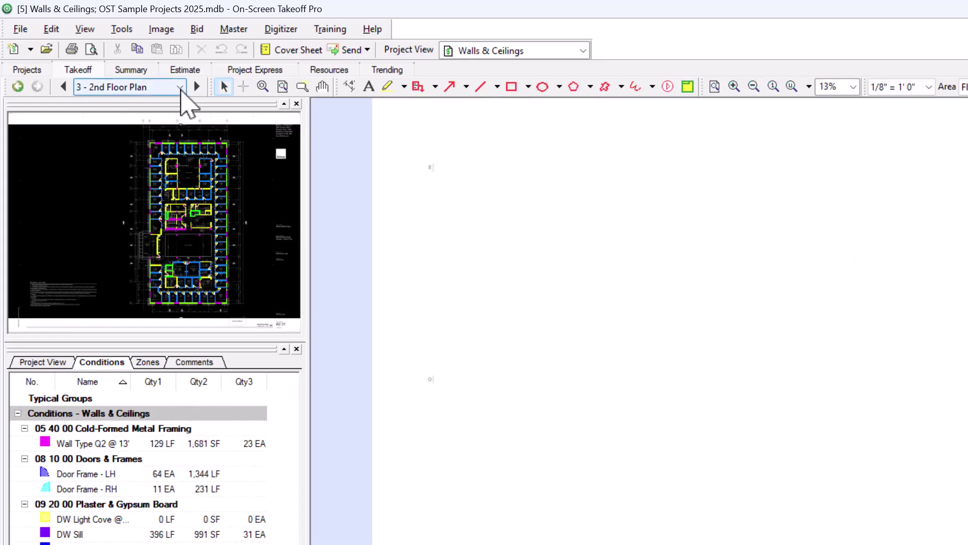
pyautogui.click(179, 87)
pyautogui.click(171, 140)
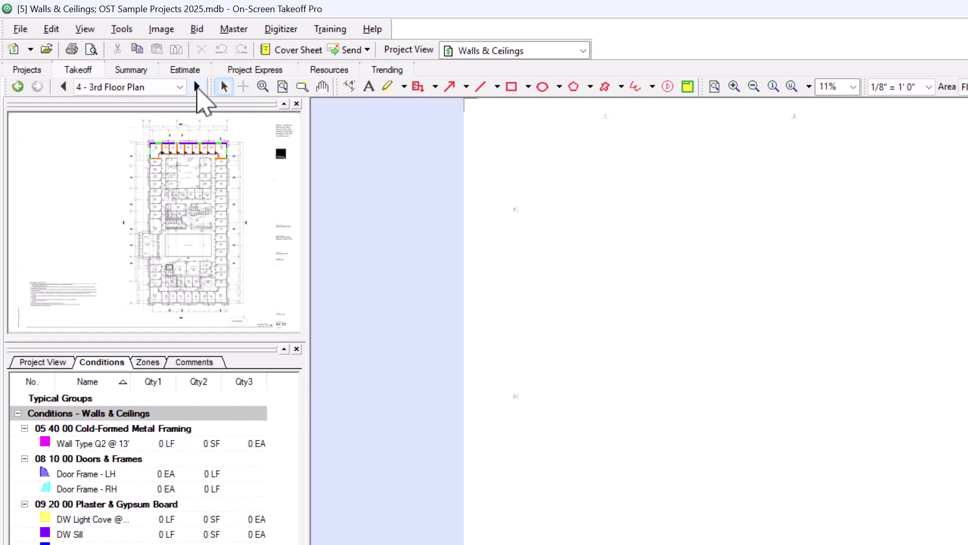
pyautogui.click(197, 87)
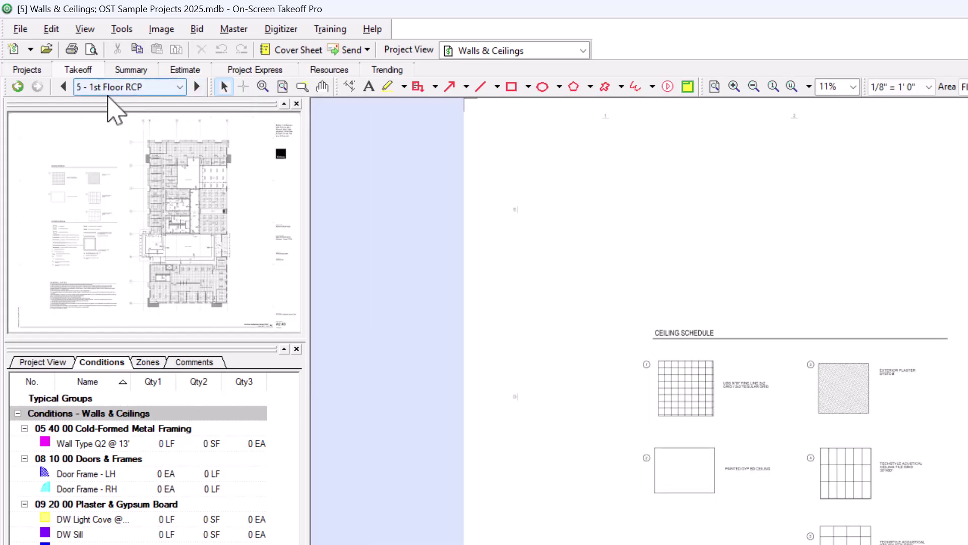
pyautogui.click(65, 86)
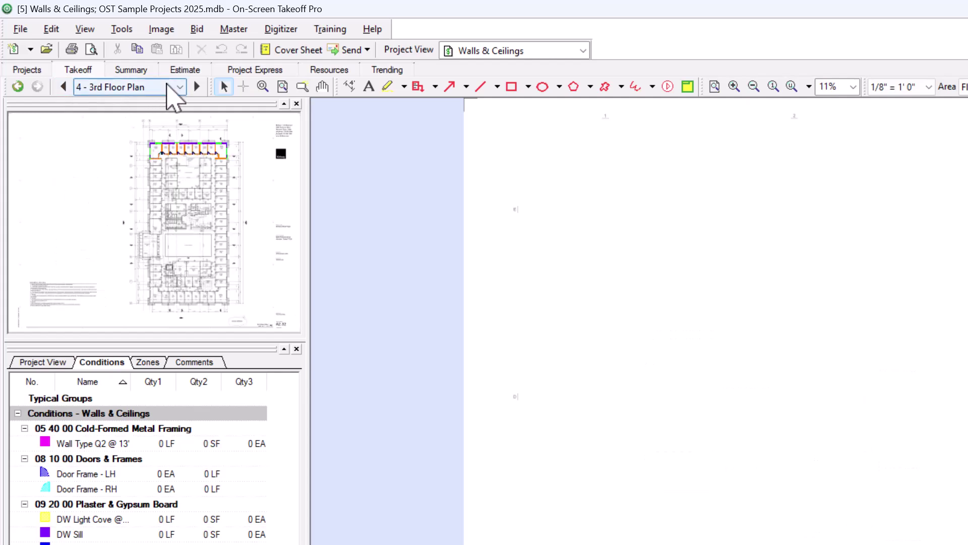
# Step: View the 2nd Floor RCP page, then step back through page history to the 2nd Floor Plan
pyautogui.click(178, 87)
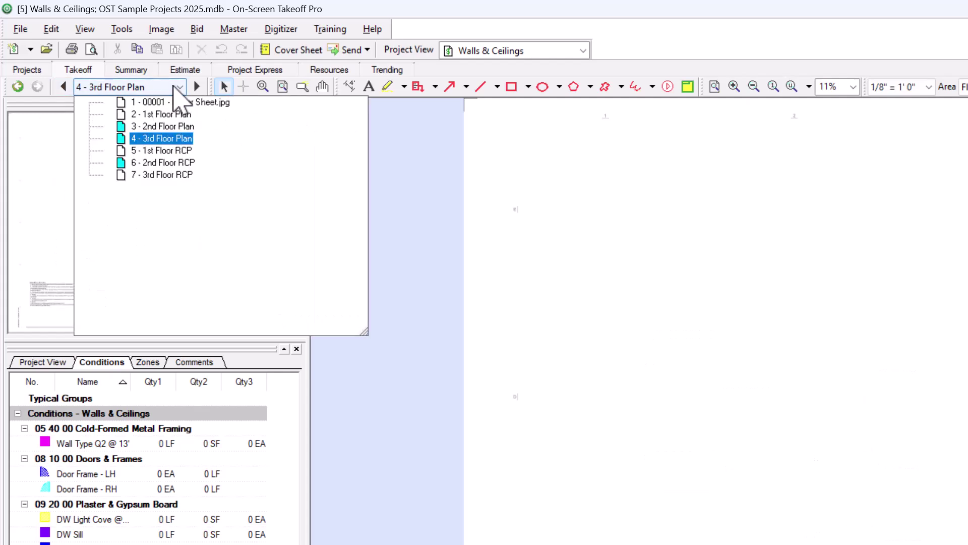
pyautogui.click(148, 162)
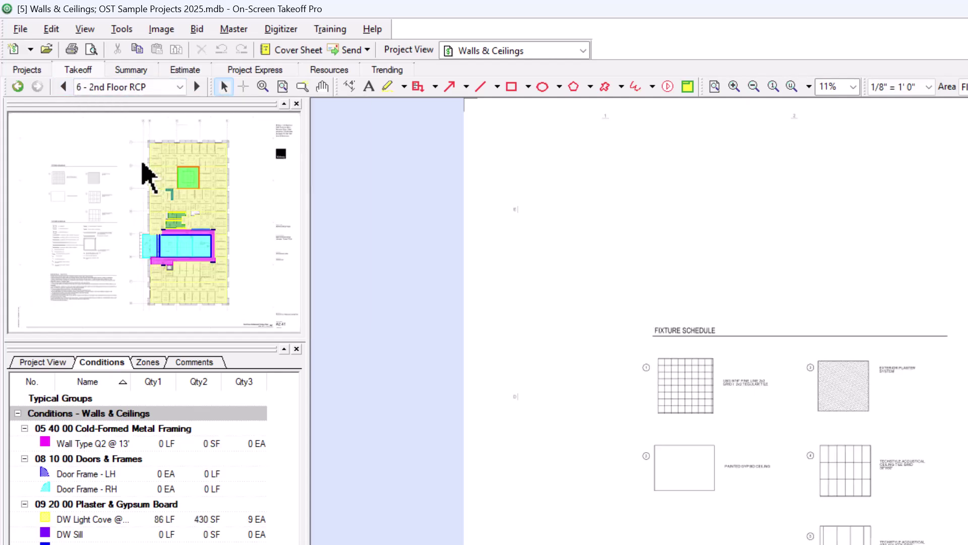
pyautogui.click(18, 87)
pyautogui.click(18, 87)
pyautogui.click(18, 87)
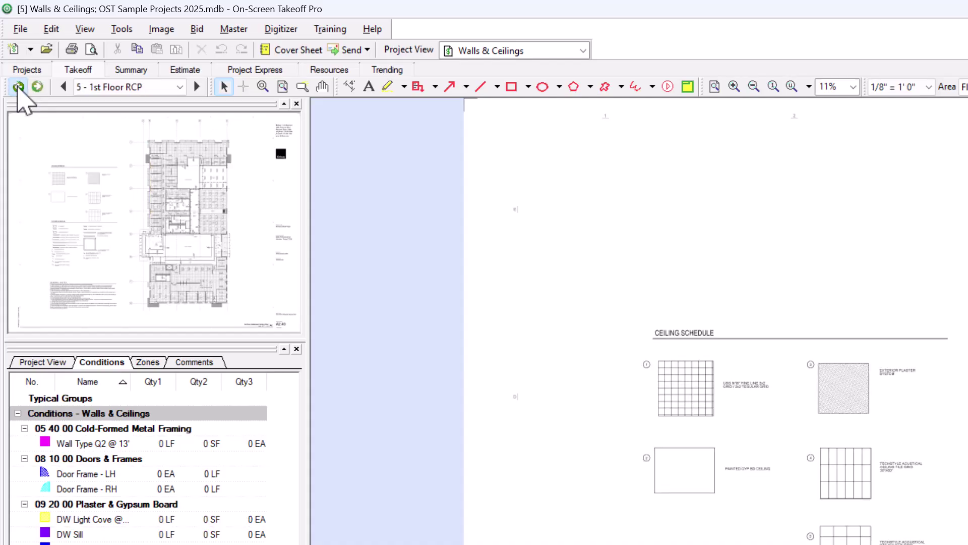
pyautogui.click(18, 86)
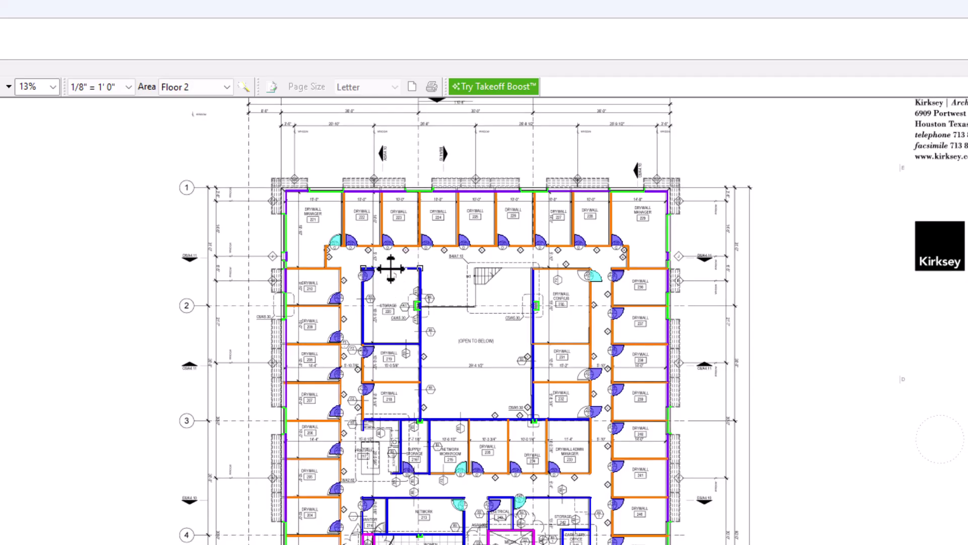
# Step: Switch to crosshair mode, magnify rooms 221–223, then fit the whole 2nd Floor Plan sheet
pyautogui.moveTo(391, 269); pyautogui.dragTo(391, 260)
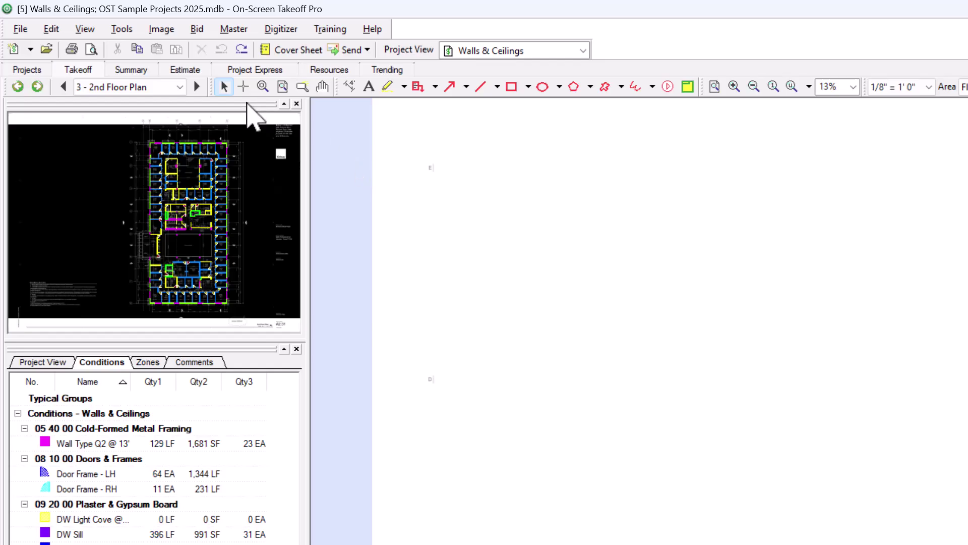
pyautogui.click(244, 88)
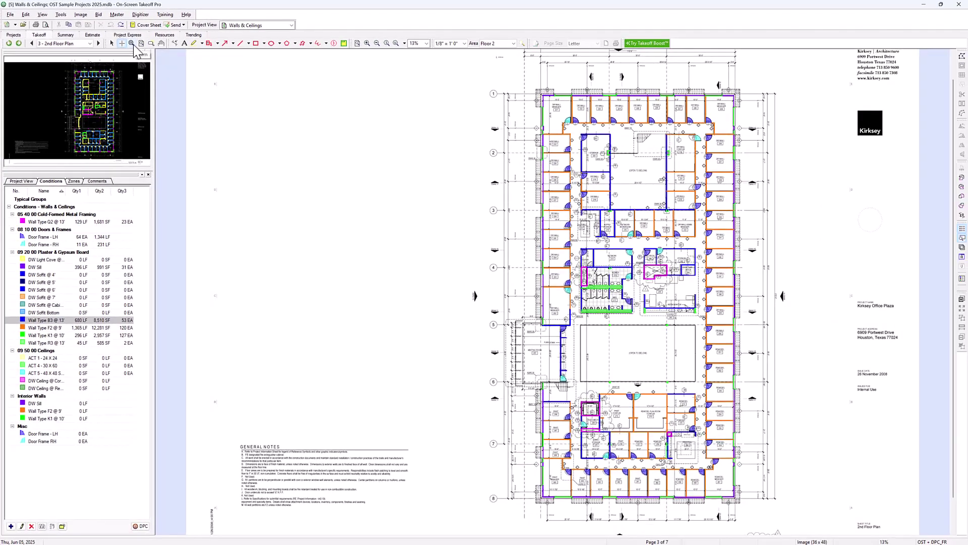
pyautogui.click(132, 43)
pyautogui.scroll(3, 595, 126)
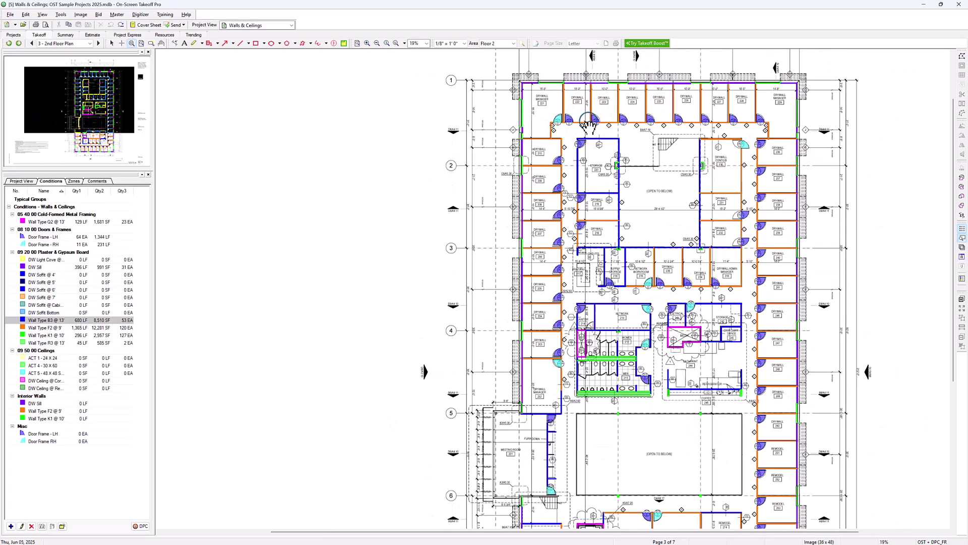
pyautogui.scroll(-1, 588, 124)
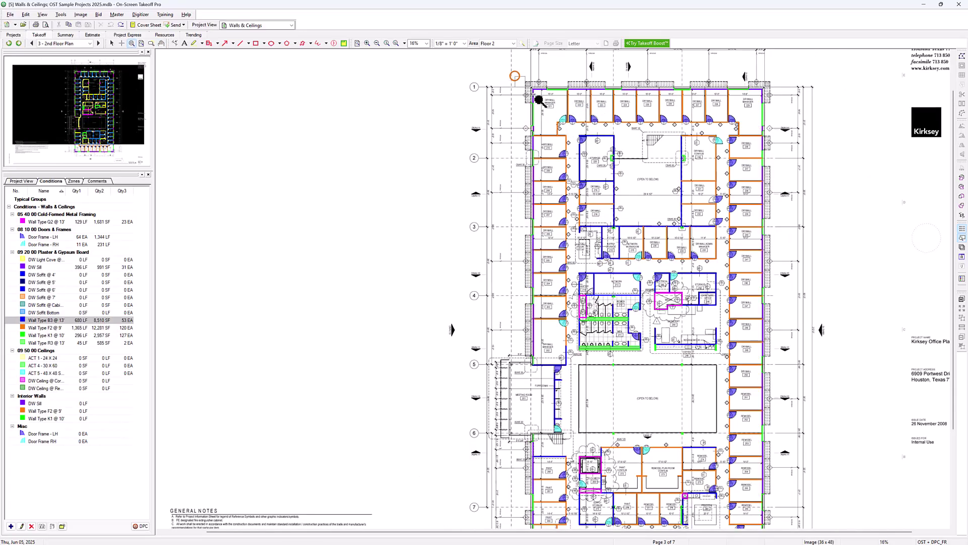
pyautogui.moveTo(538, 100); pyautogui.dragTo(604, 152)
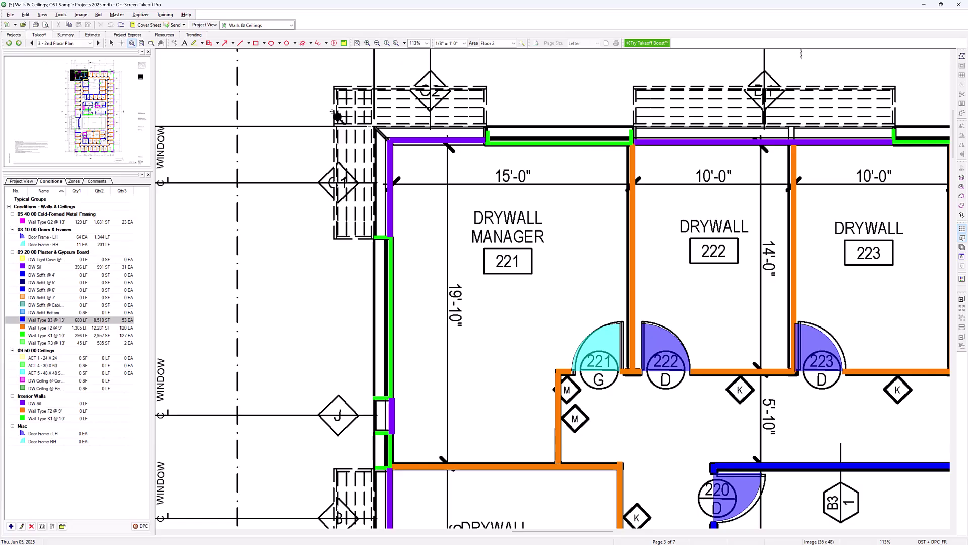
pyautogui.click(142, 46)
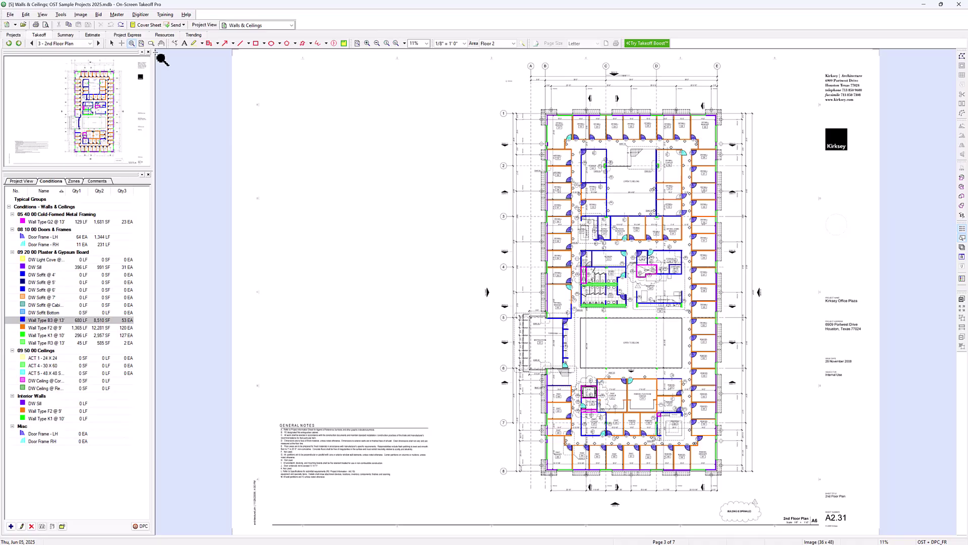
# Step: Box-zoom into the upper-left offices and pan the plan to show rooms 221–225
pyautogui.click(152, 45)
pyautogui.click(131, 43)
pyautogui.moveTo(492, 100); pyautogui.dragTo(629, 205)
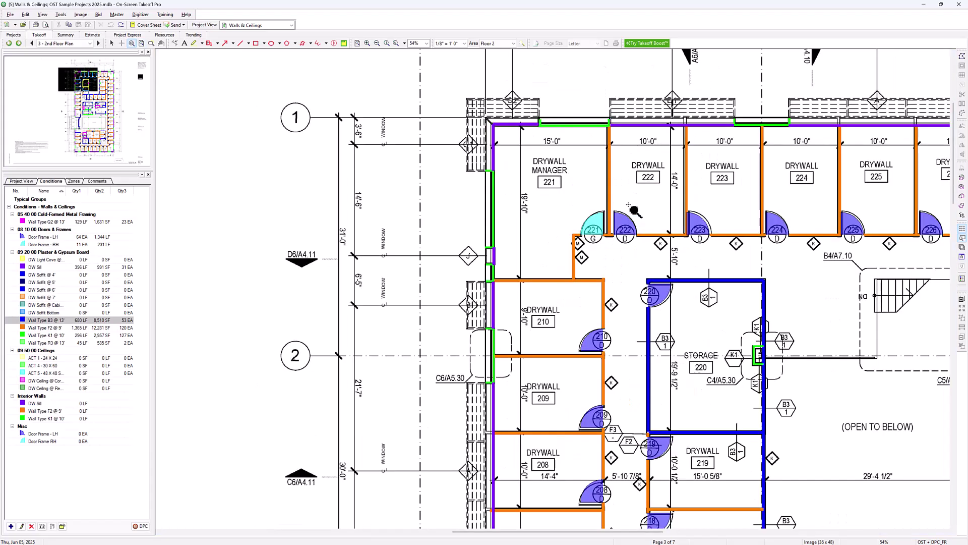
pyautogui.click(161, 43)
pyautogui.moveTo(587, 194); pyautogui.dragTo(457, 175)
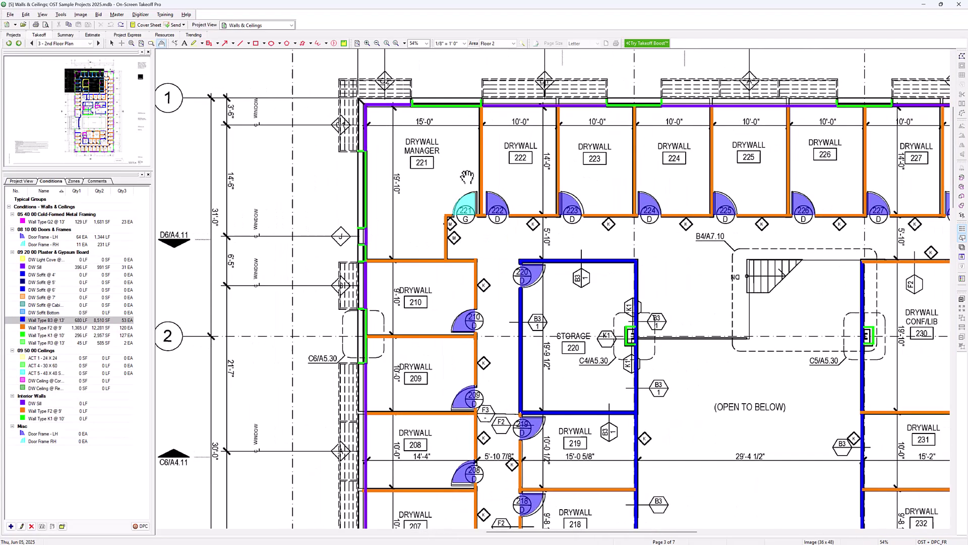
pyautogui.moveTo(750, 196); pyautogui.dragTo(541, 200)
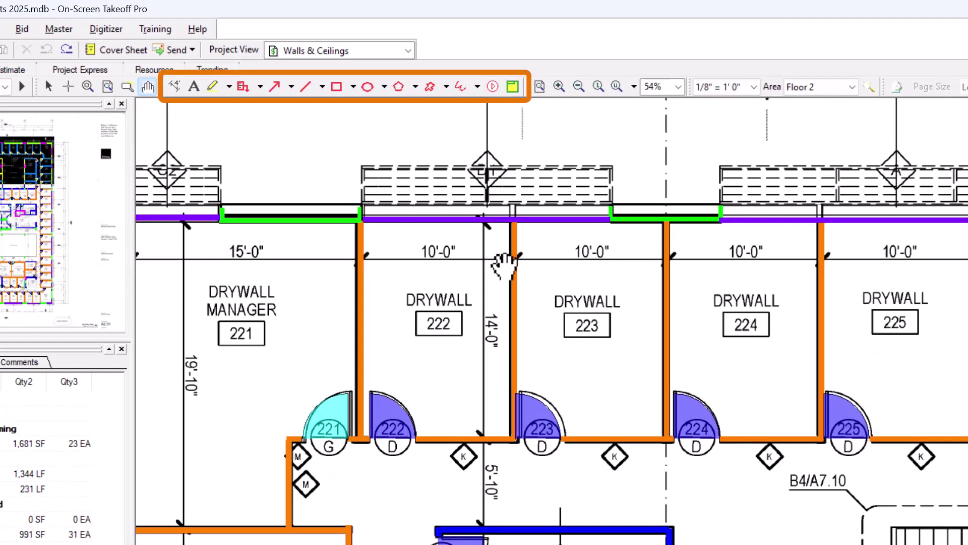
pyautogui.click(174, 86)
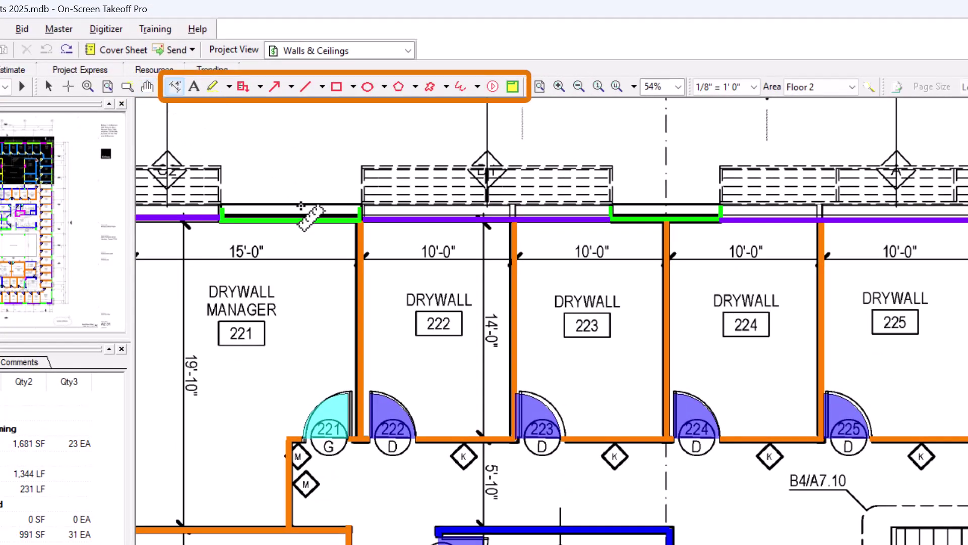
pyautogui.click(360, 278)
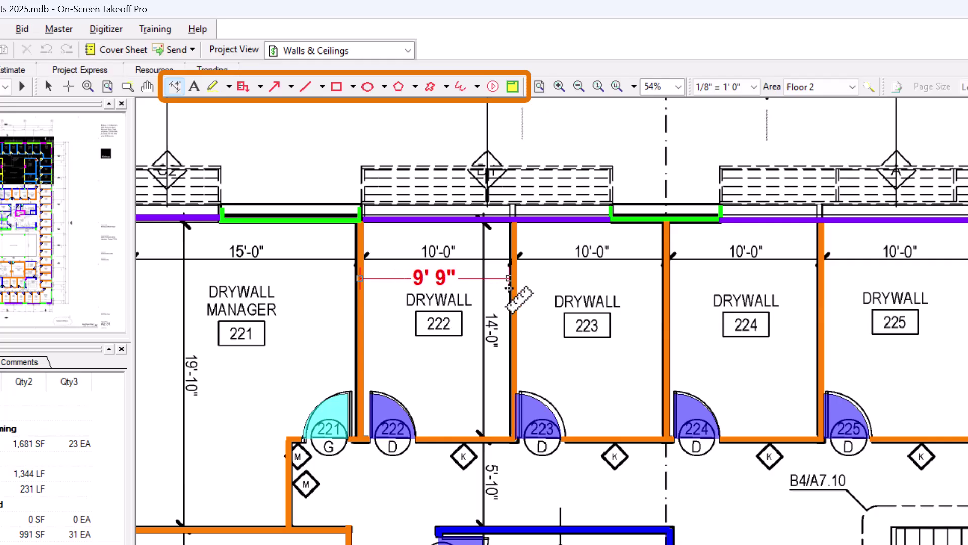
pyautogui.click(512, 288)
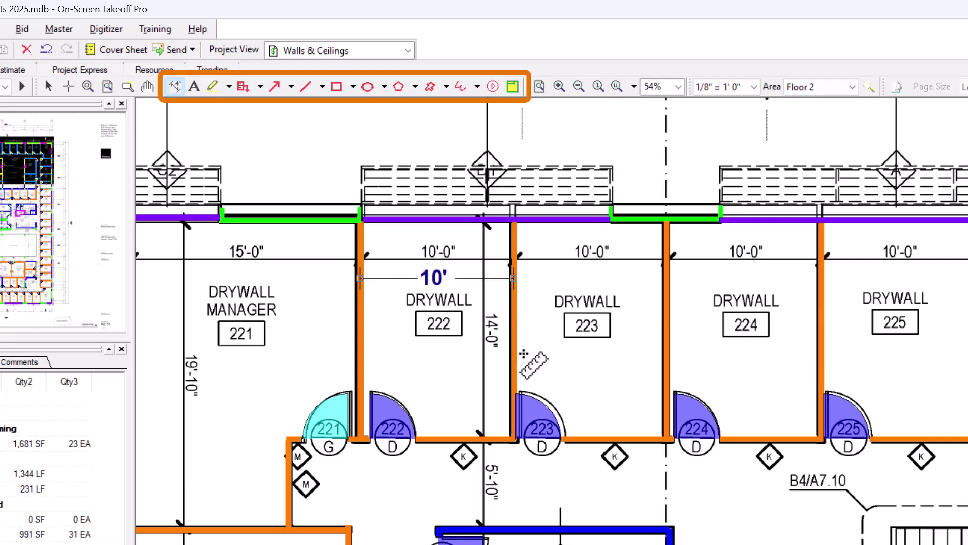
pyautogui.hotkey('ctrl', 'z')
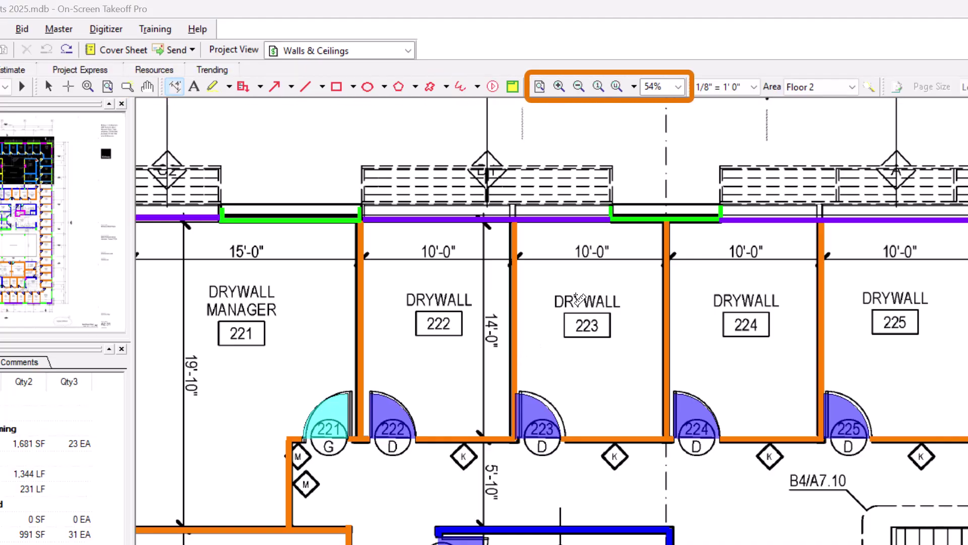
# Step: Try zoom in, zoom out to 54%, 100% and custom zoom, ending with Zoom to Fit
pyautogui.click(558, 86)
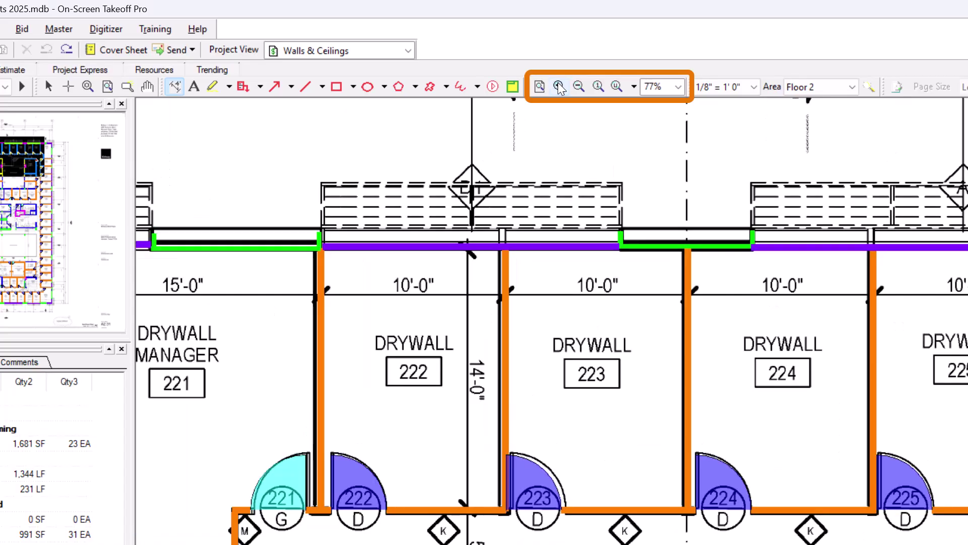
pyautogui.click(579, 87)
pyautogui.click(580, 87)
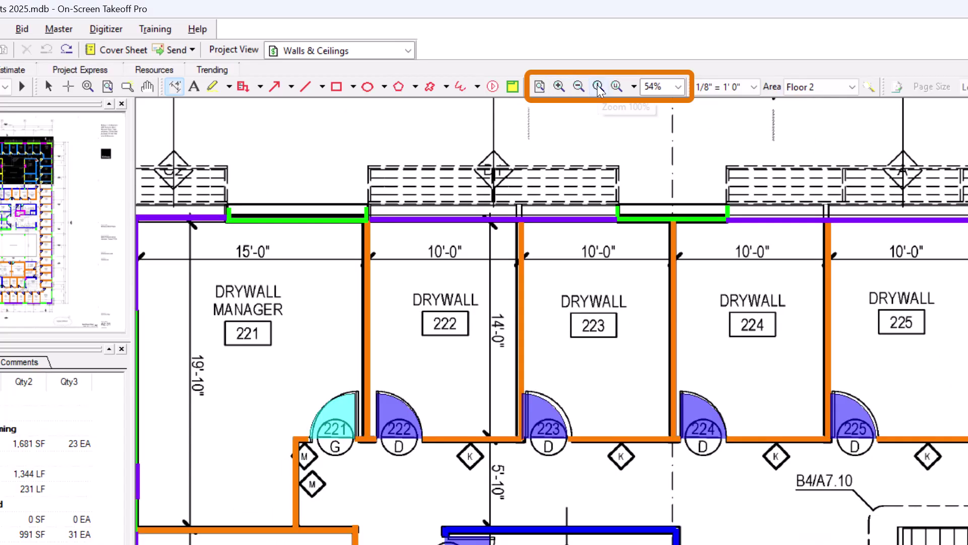
pyautogui.click(598, 87)
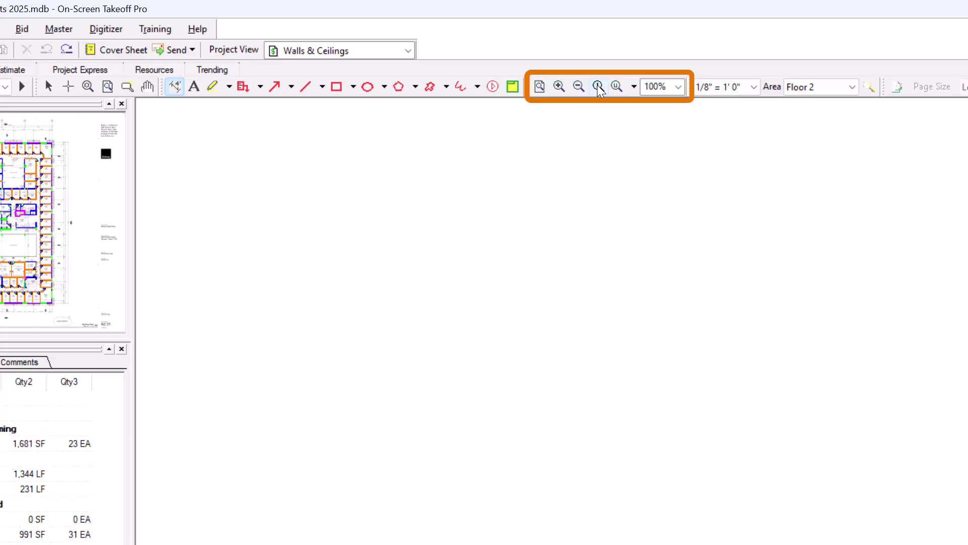
pyautogui.click(634, 87)
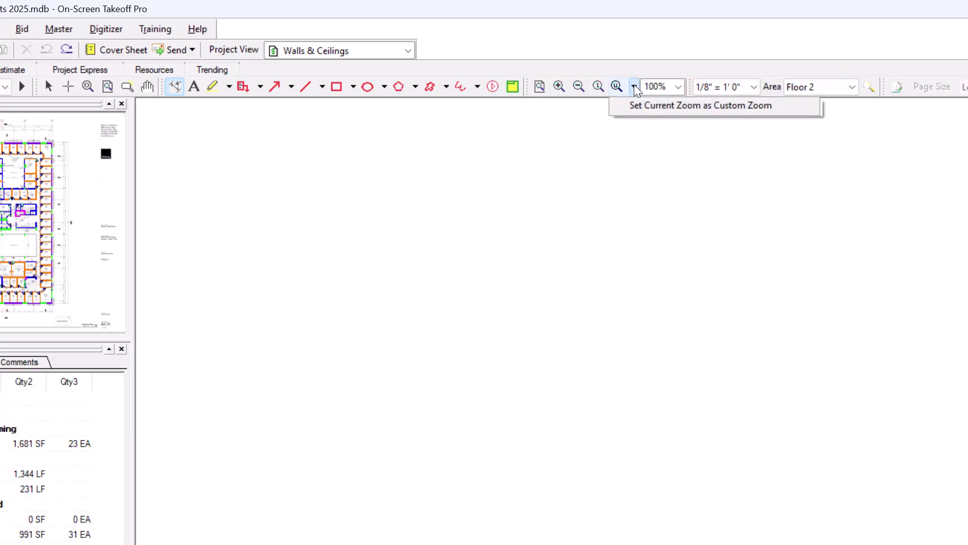
pyautogui.click(540, 87)
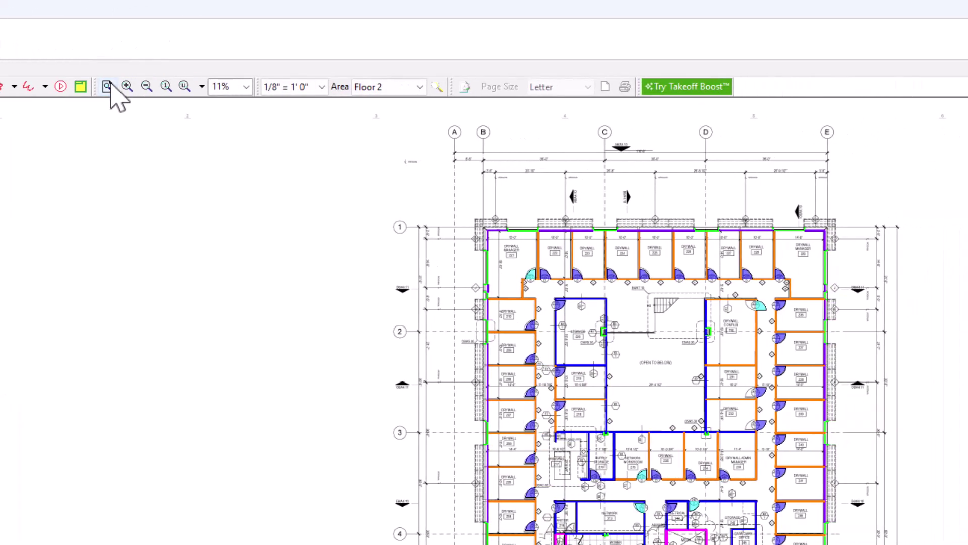
pyautogui.click(323, 87)
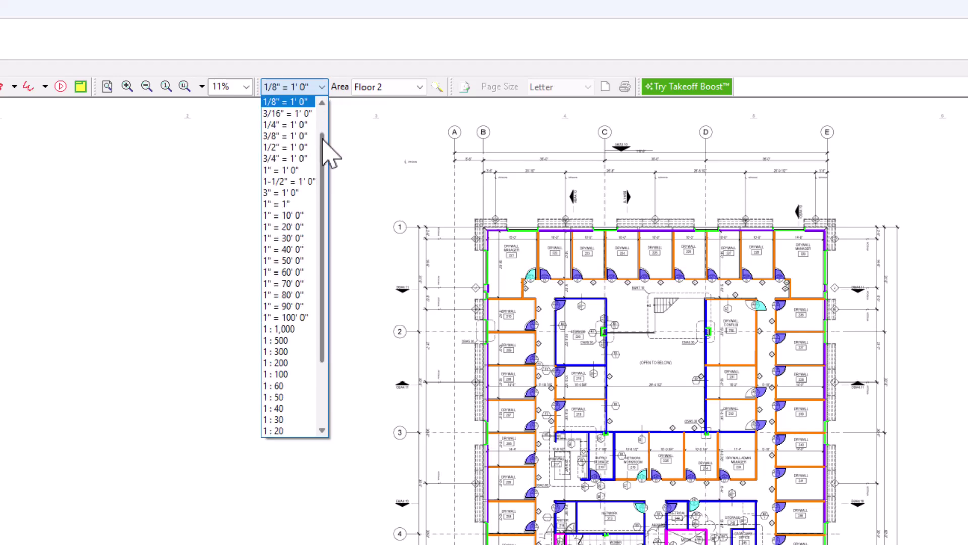
pyautogui.moveTo(323, 139); pyautogui.dragTo(322, 232)
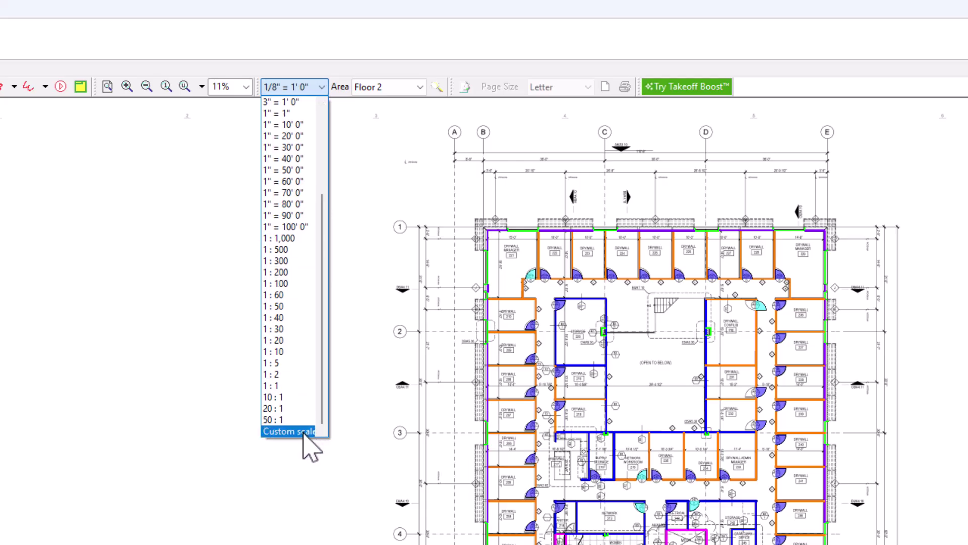
pyautogui.click(444, 66)
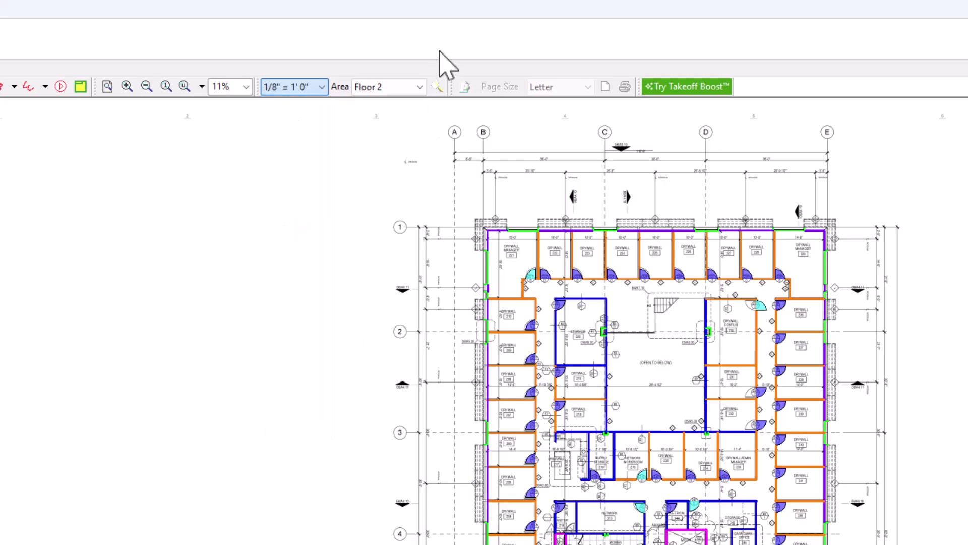
pyautogui.click(420, 86)
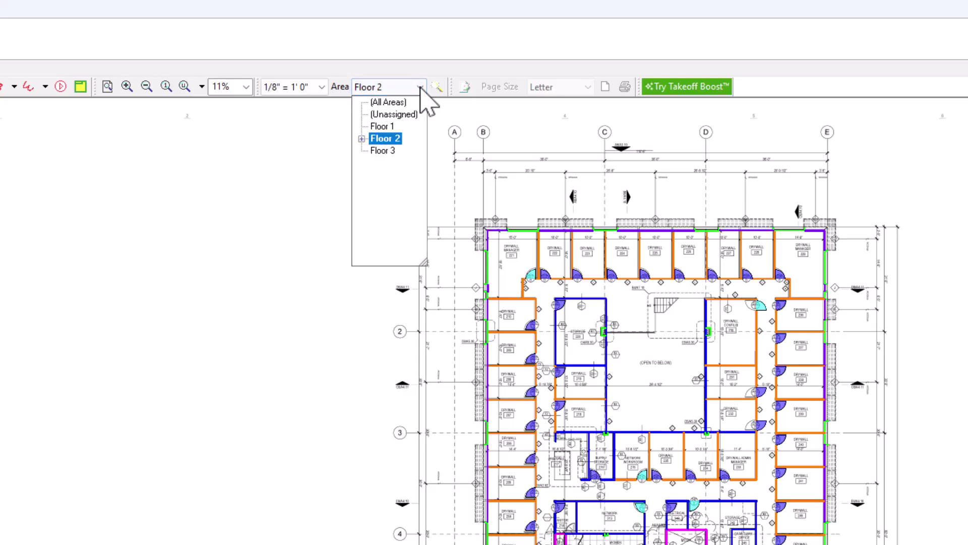
# Step: Expand Floor 2 in the Area list to show its sub-areas
pyautogui.click(361, 140)
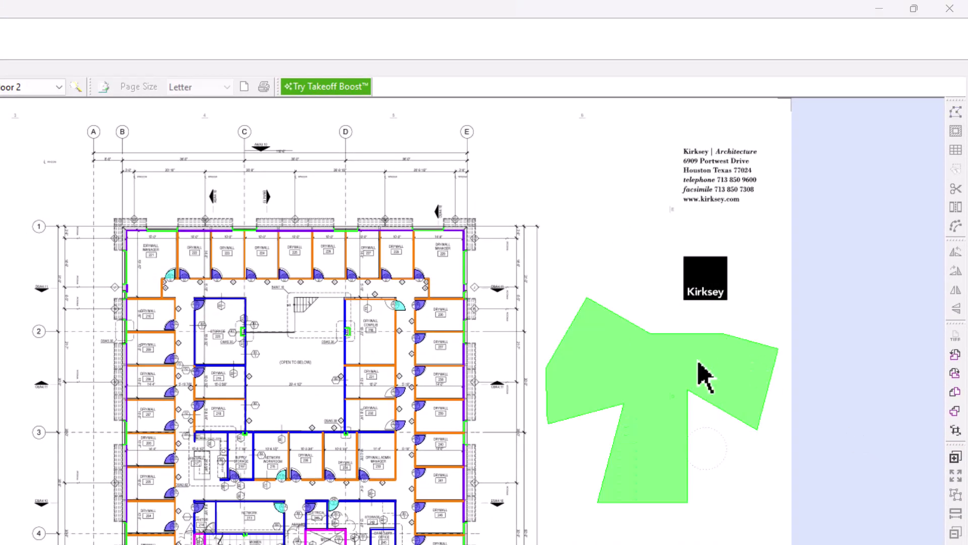
# Step: Select the green area shape, test its rotate and flip buttons, then delete it
pyautogui.click(692, 379)
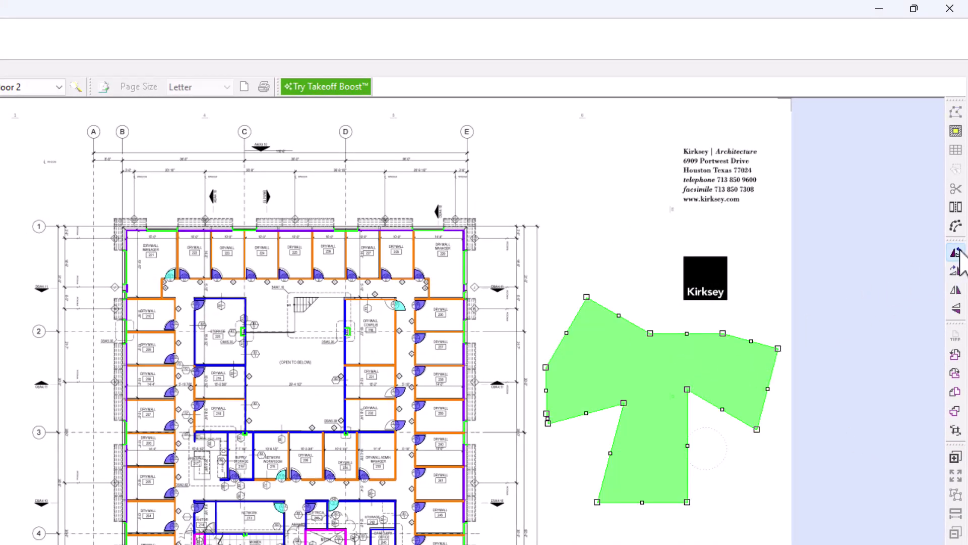
pyautogui.click(955, 252)
pyautogui.click(957, 273)
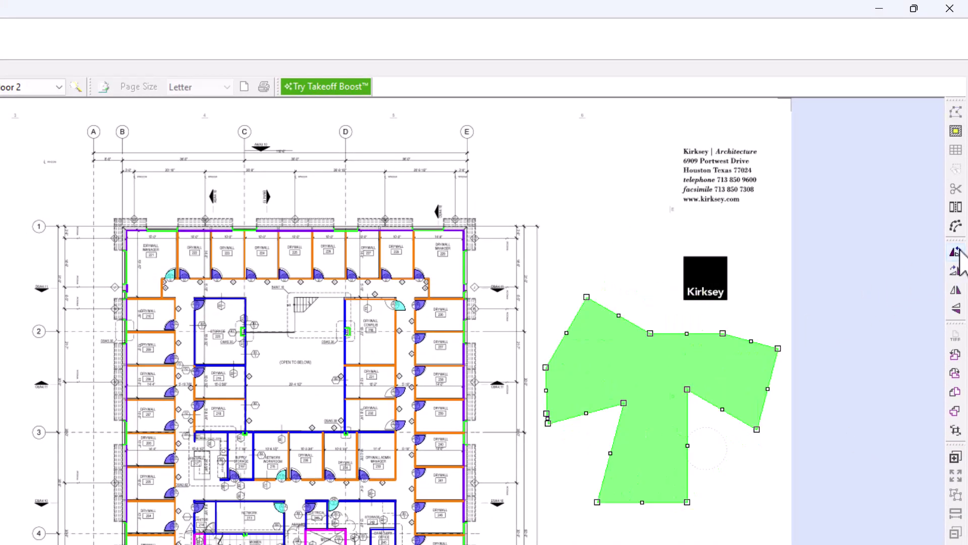
pyautogui.click(957, 290)
pyautogui.click(957, 290)
pyautogui.click(951, 311)
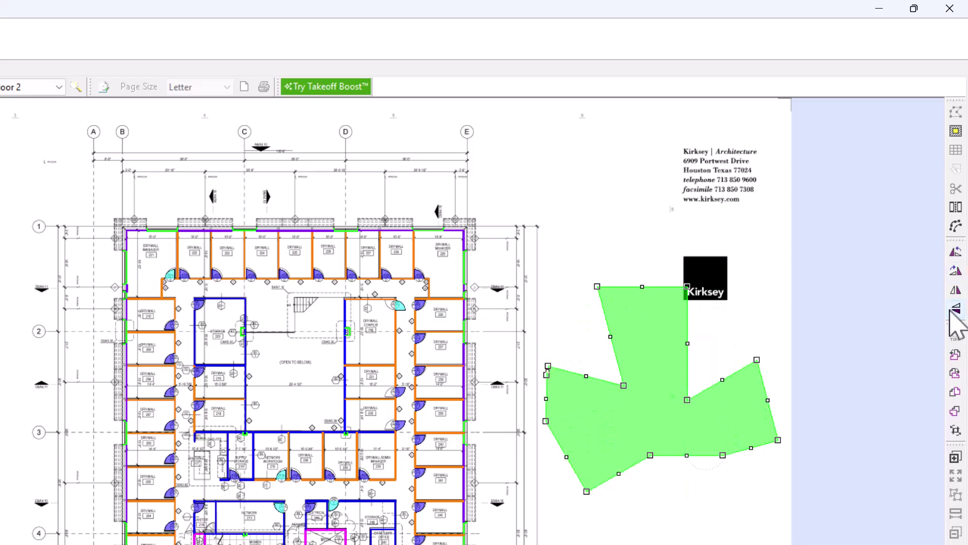
pyautogui.click(951, 310)
pyautogui.press('Delete')
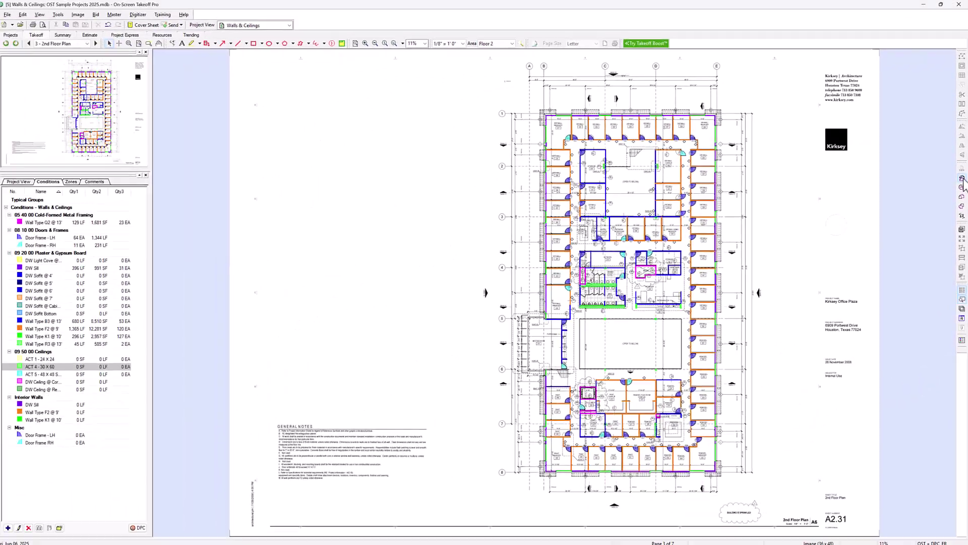
# Step: Rotate the sheet through quarter and half turns back to upright, then open Adjust Images
pyautogui.click(955, 354)
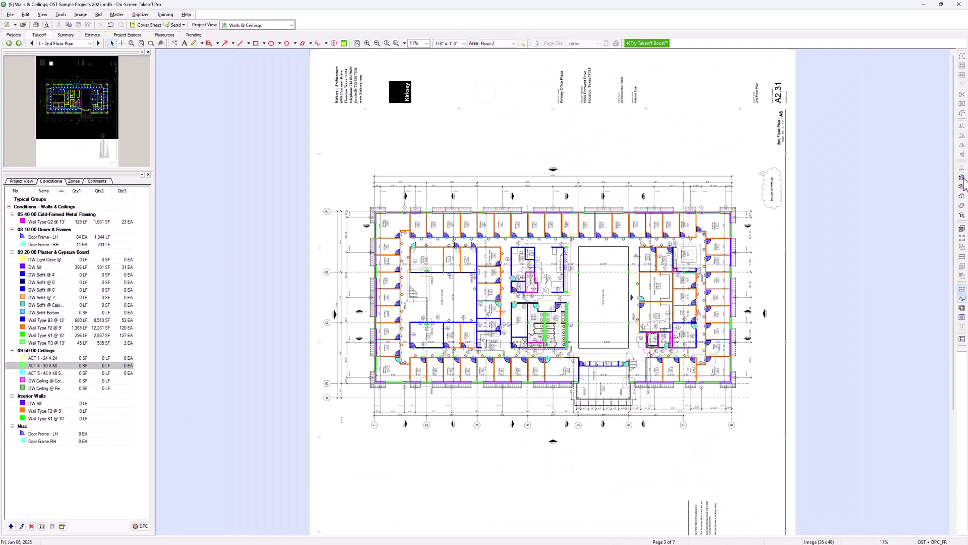
pyautogui.click(962, 178)
pyautogui.click(962, 178)
pyautogui.click(962, 178)
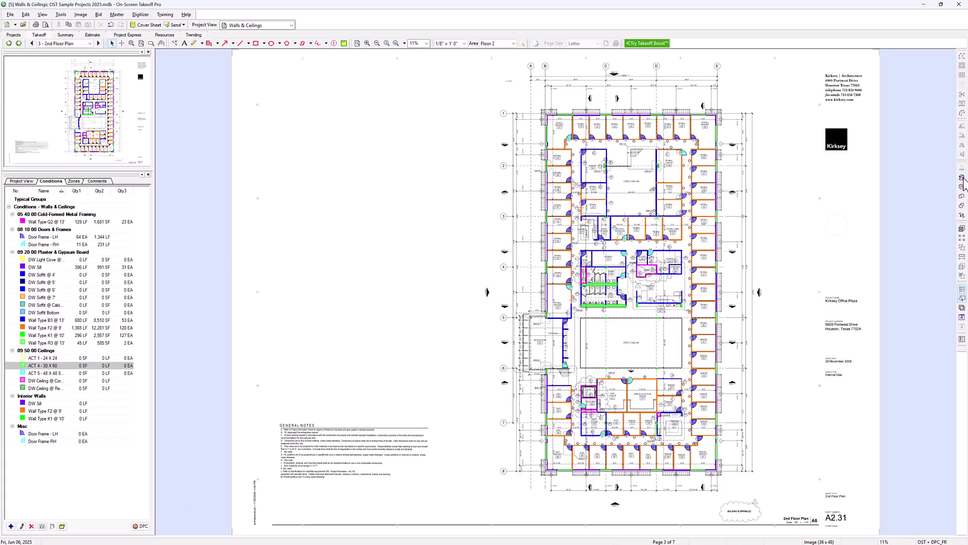
pyautogui.click(962, 197)
pyautogui.click(962, 197)
pyautogui.click(961, 206)
pyautogui.click(961, 206)
pyautogui.click(962, 216)
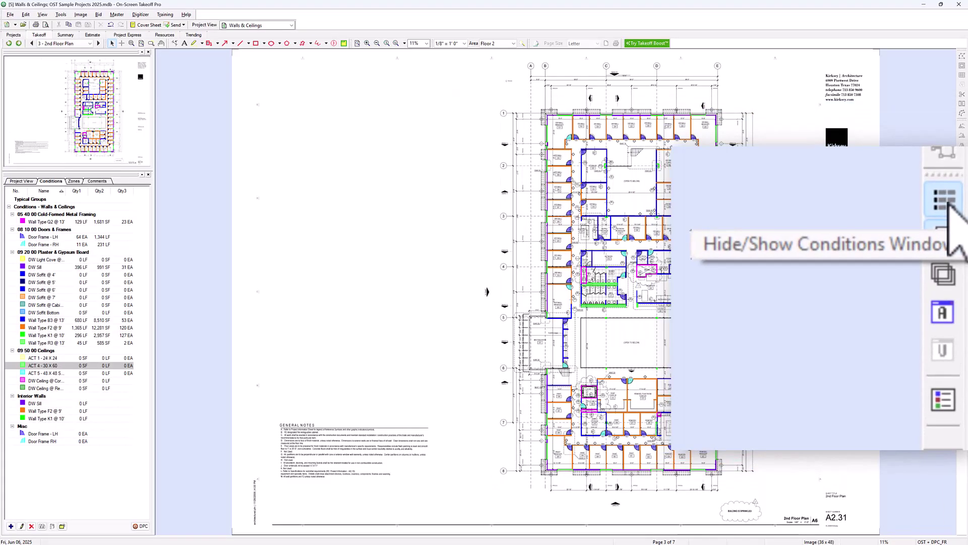
# Step: Toggle the Conditions list and page overview panels, then open the Annotation and View Window
pyautogui.click(962, 290)
pyautogui.click(962, 290)
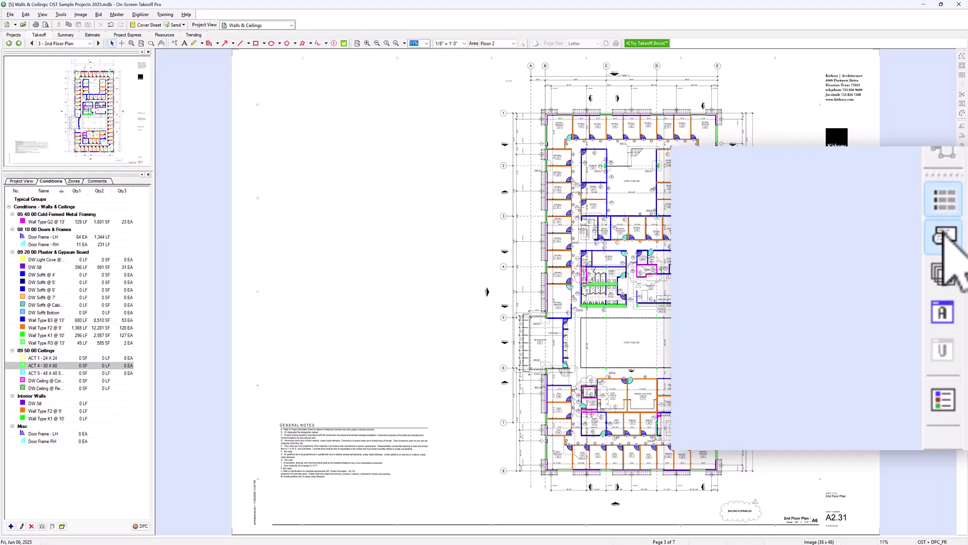
pyautogui.click(962, 135)
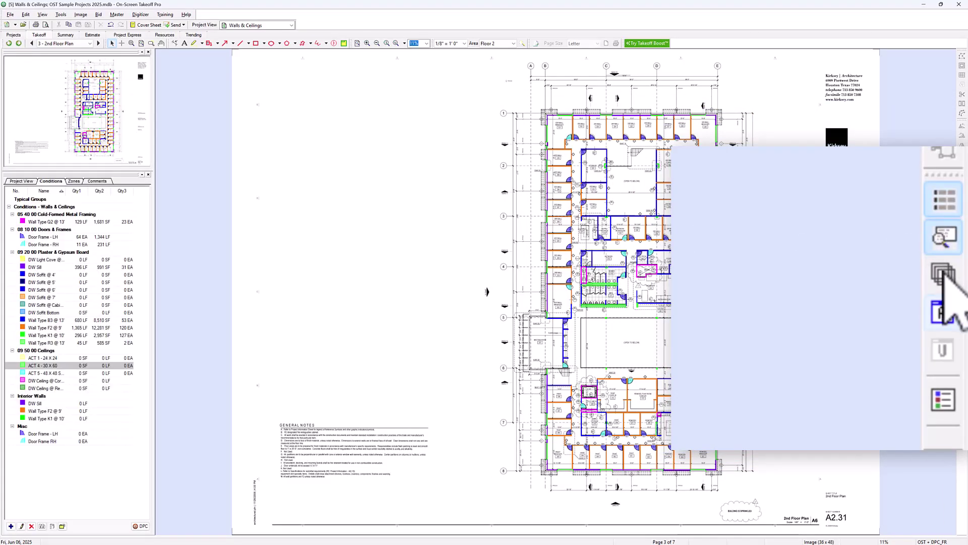
pyautogui.click(962, 144)
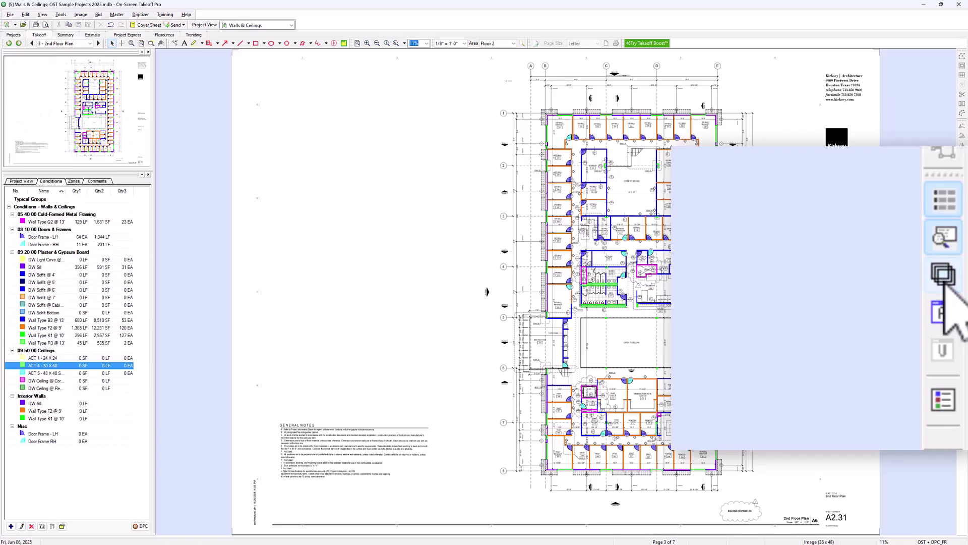
pyautogui.click(962, 316)
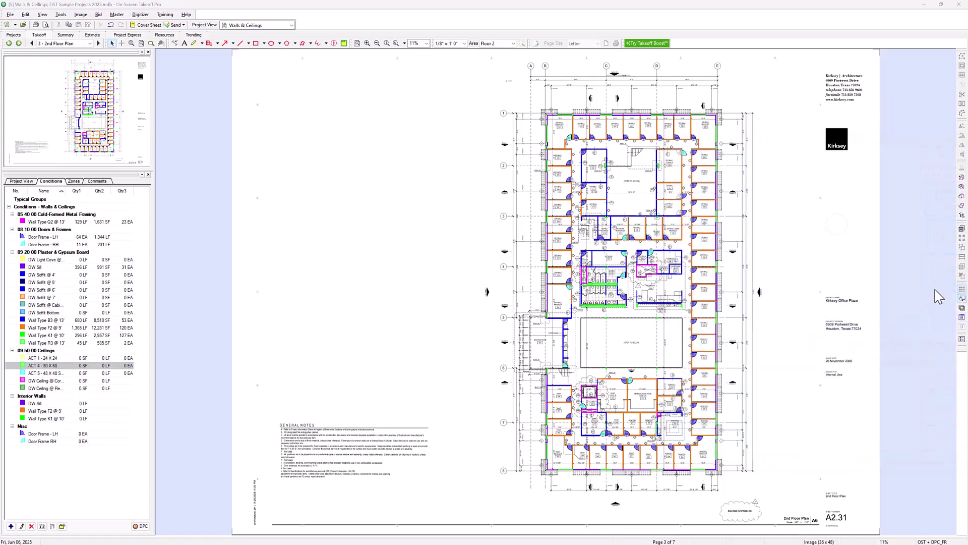
pyautogui.click(963, 317)
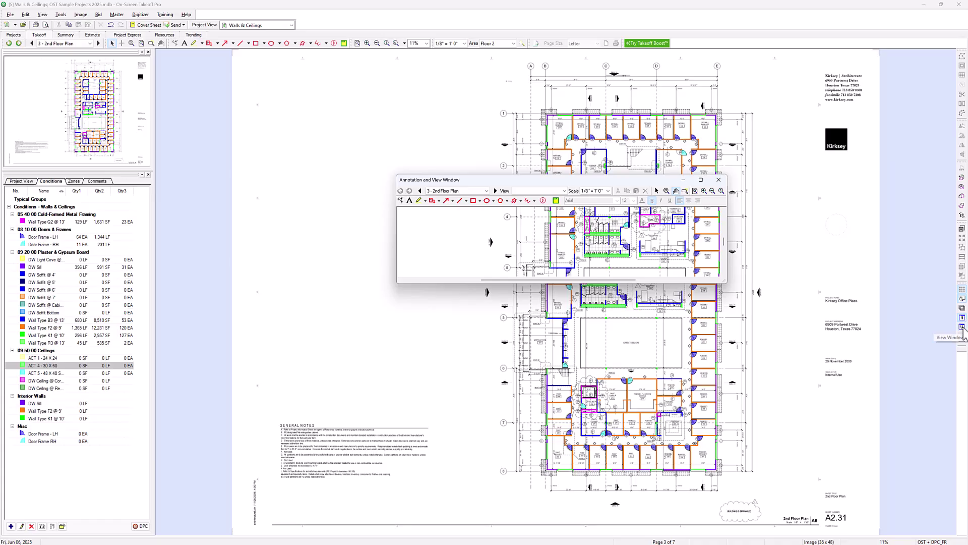
# Step: Open a separate View Window of the plan, move it over the drawing, then close it
pyautogui.click(962, 327)
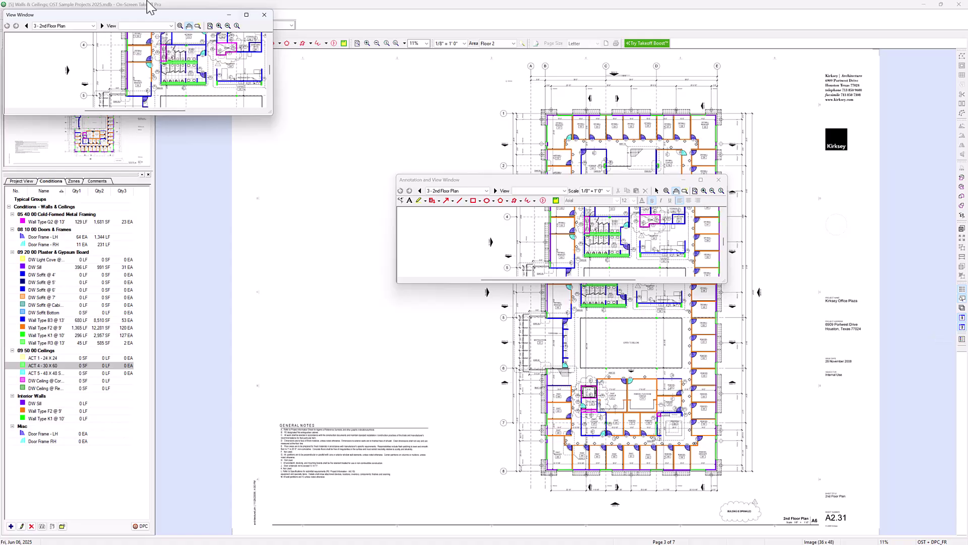
pyautogui.moveTo(129, 16); pyautogui.dragTo(582, 309)
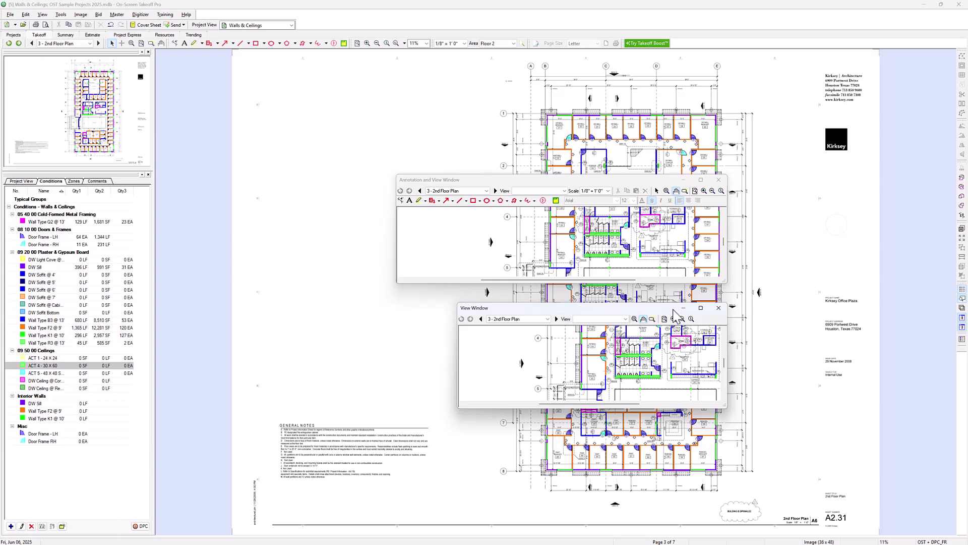
pyautogui.click(719, 307)
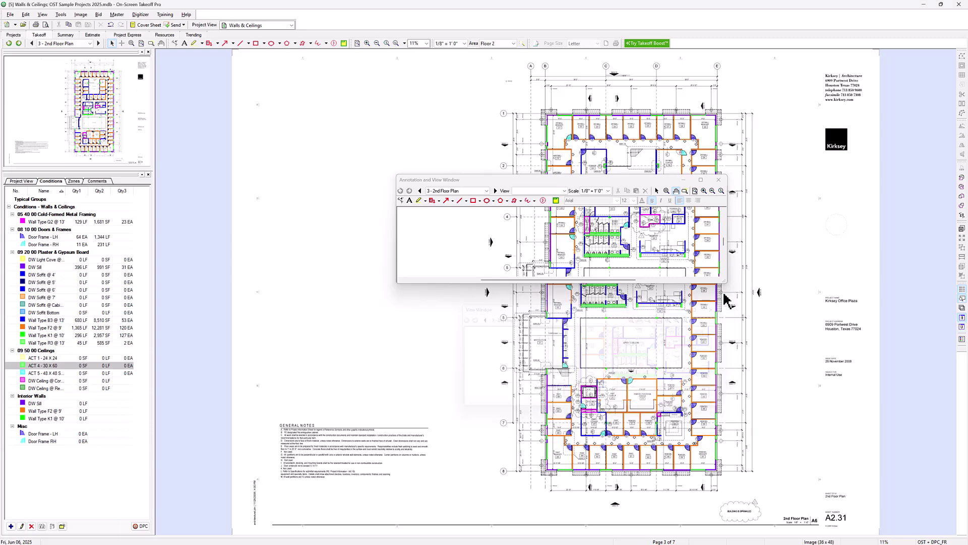
# Step: Close the Annotation and View Window and toggle the condition legend on and off
pyautogui.click(719, 180)
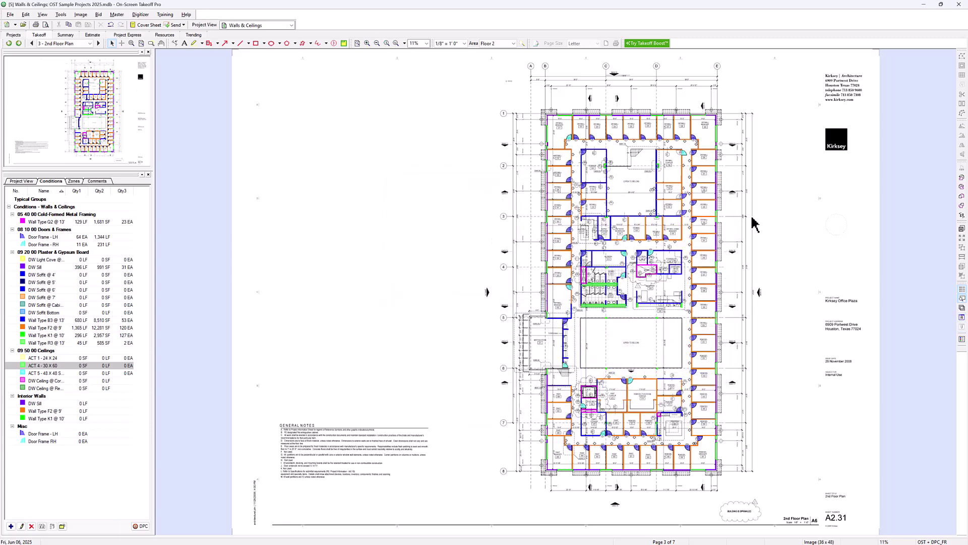
pyautogui.click(963, 340)
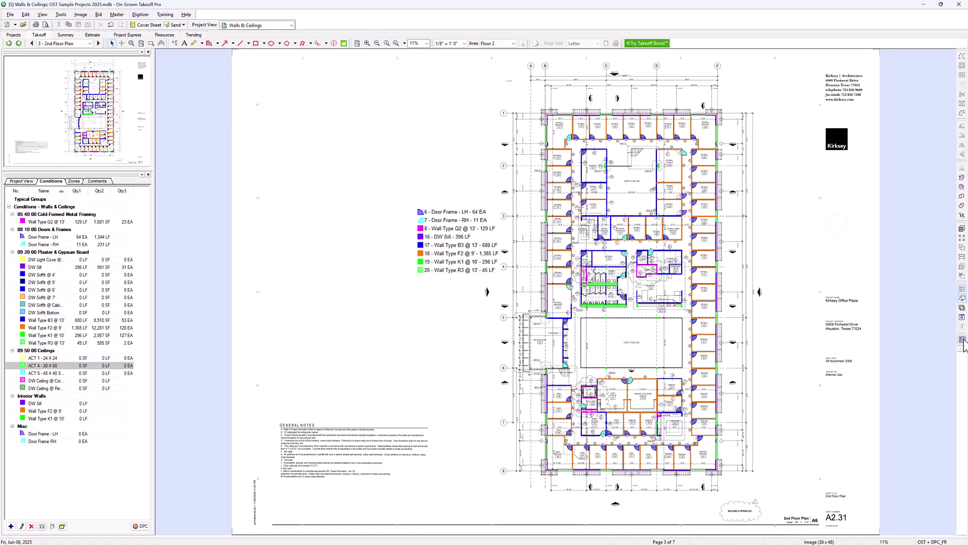
pyautogui.click(962, 339)
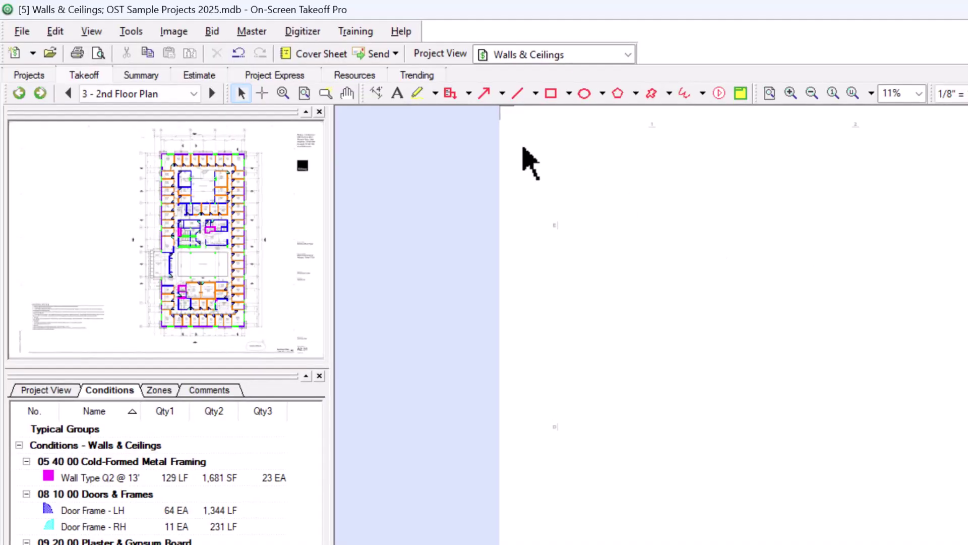
pyautogui.click(56, 31)
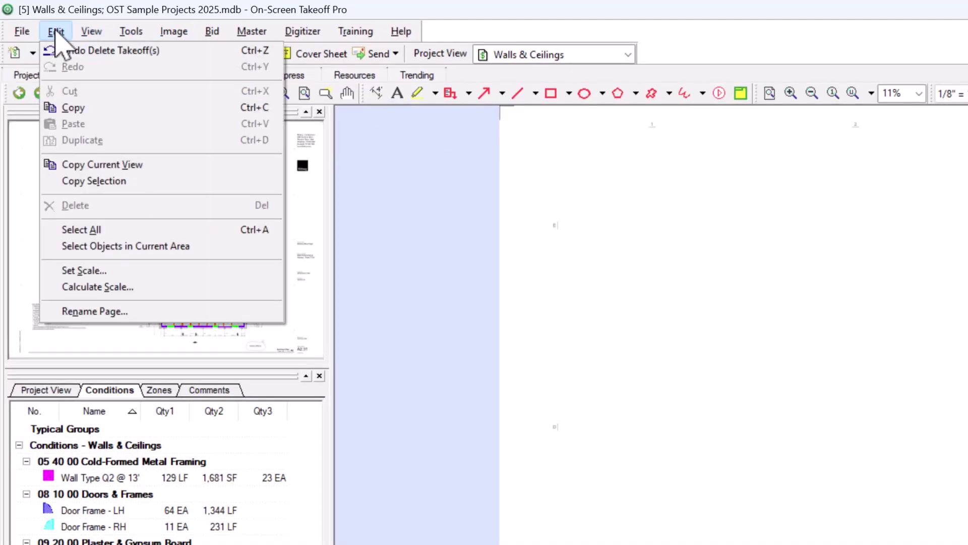
pyautogui.moveTo(92, 32)
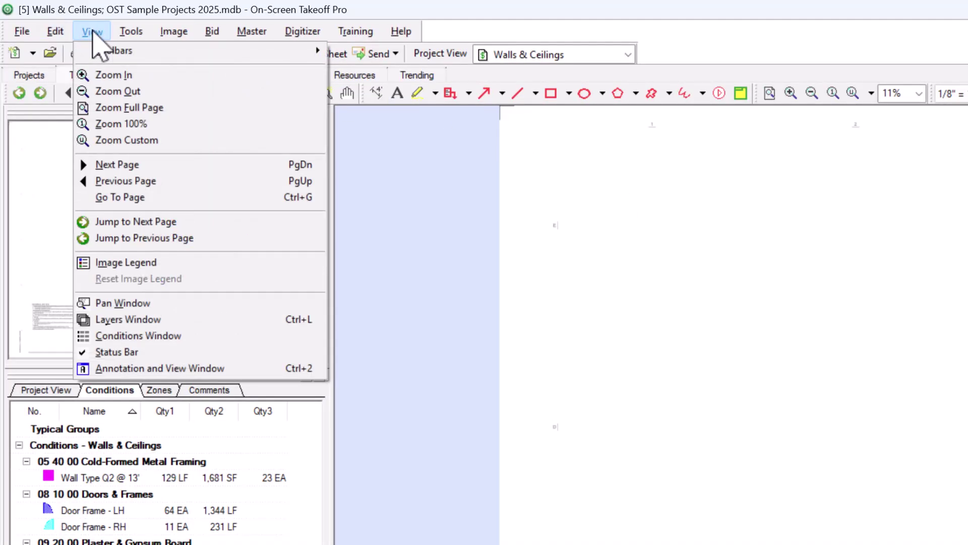
pyautogui.moveTo(132, 33)
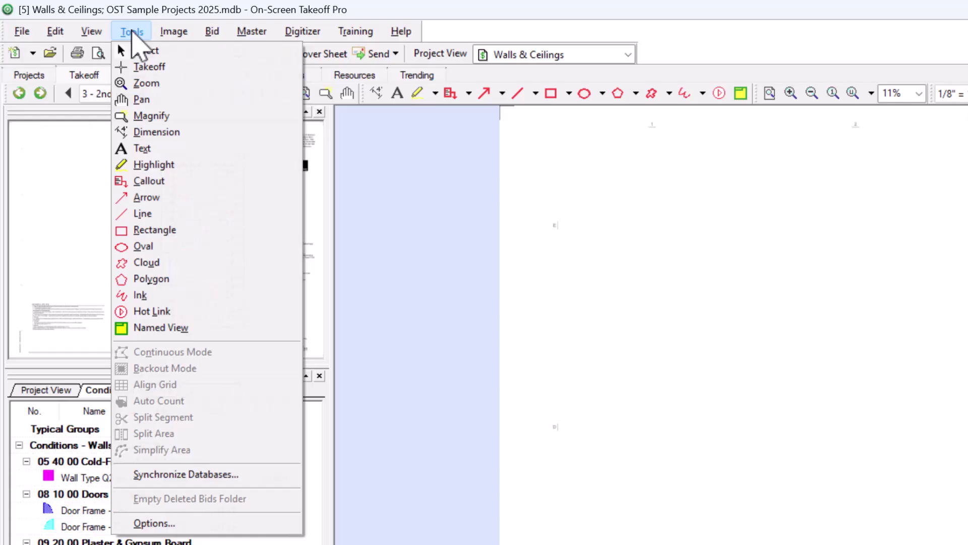
pyautogui.moveTo(174, 36)
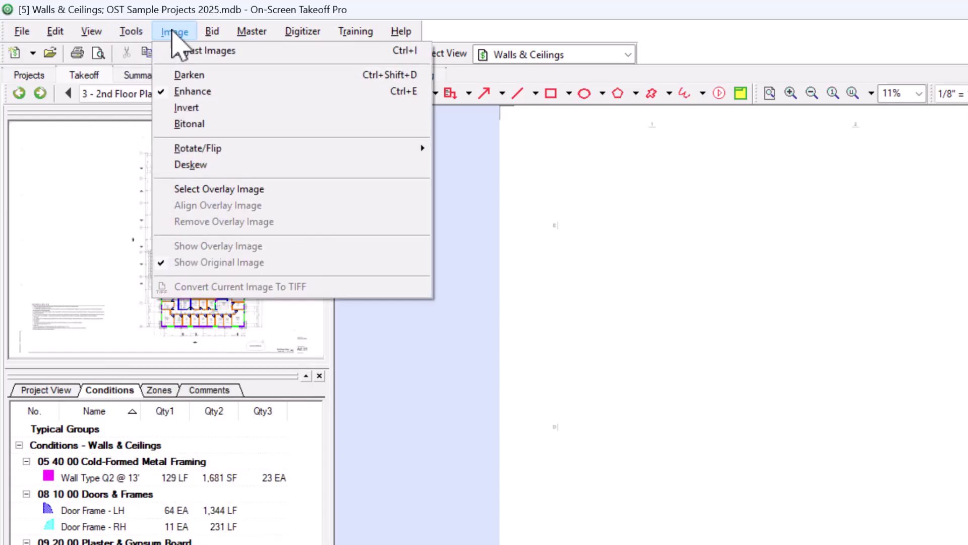
pyautogui.click(174, 32)
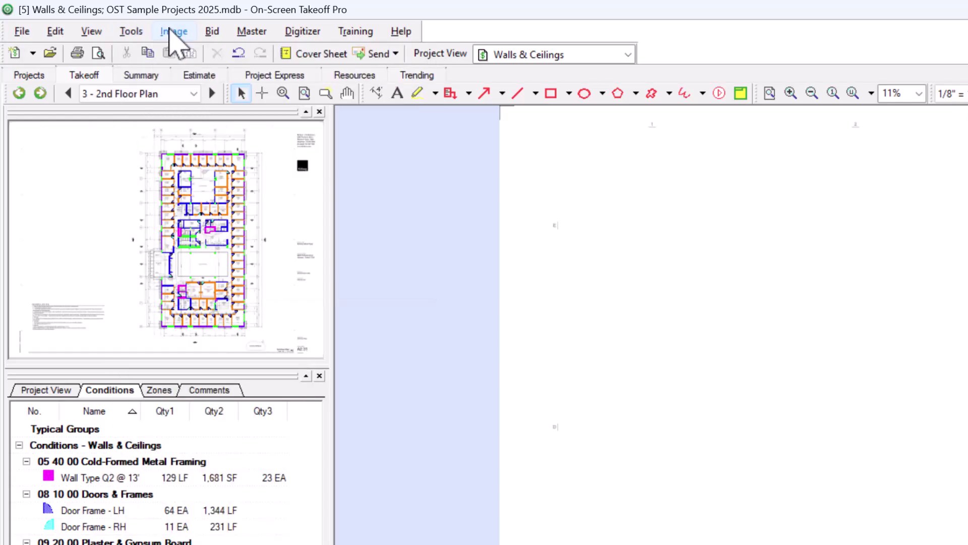
pyautogui.rightClick(591, 281)
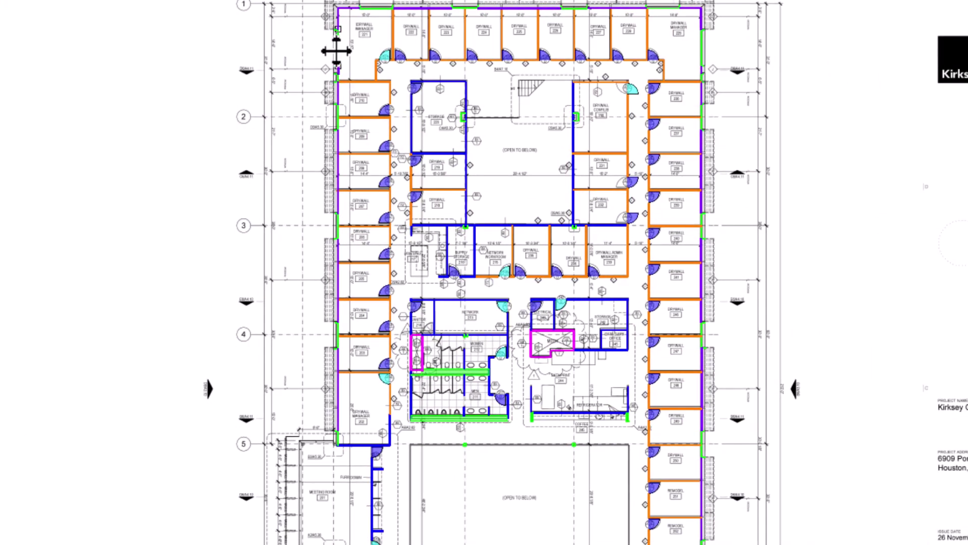
pyautogui.rightClick(337, 56)
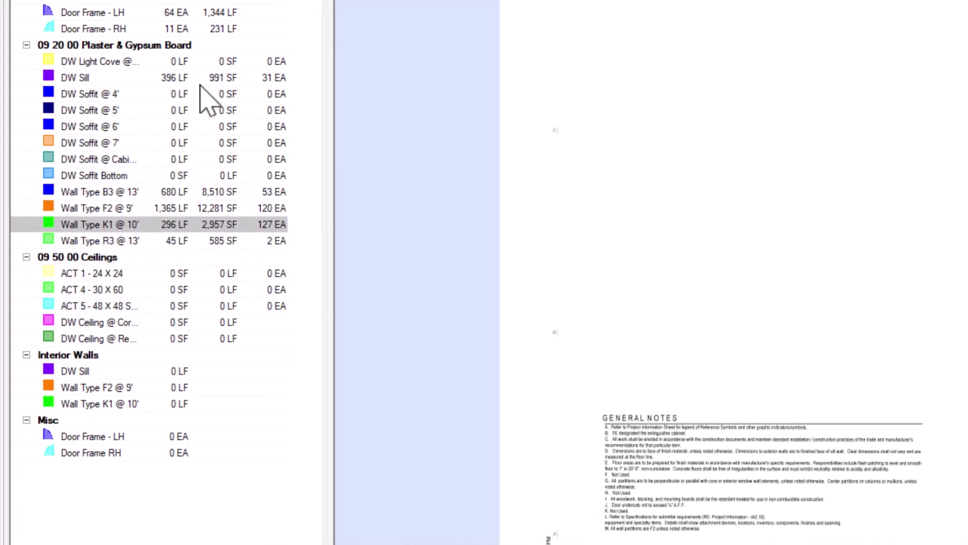
pyautogui.rightClick(200, 84)
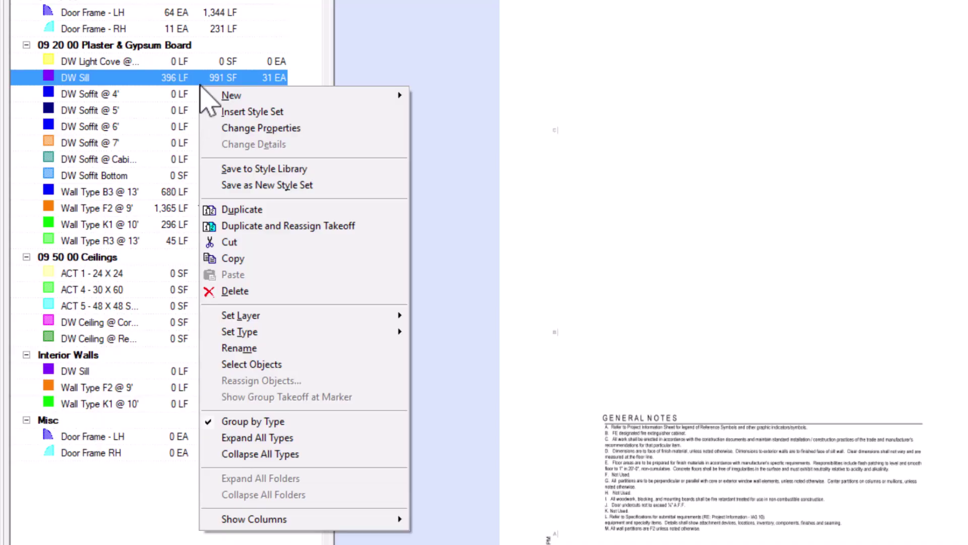
pyautogui.click(378, 30)
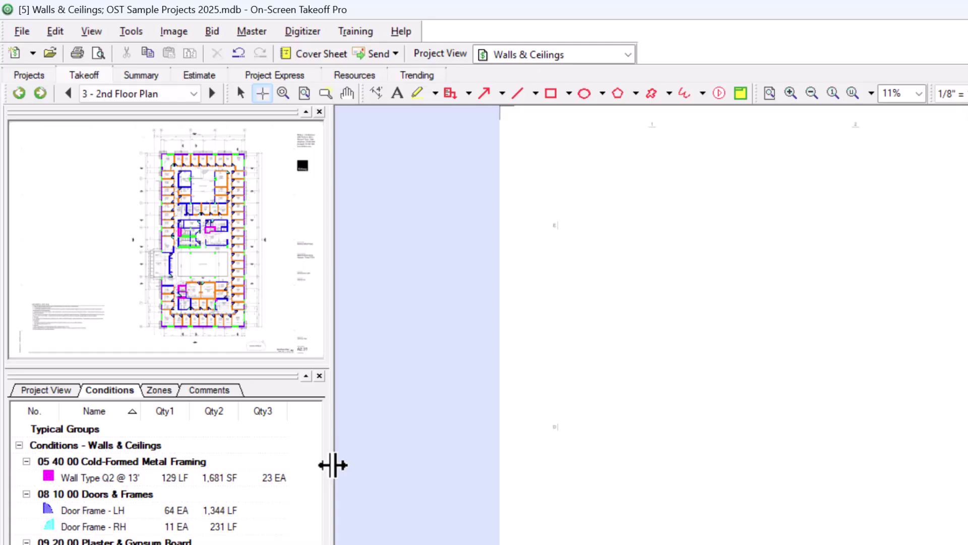
# Step: Resize the side panels with the splitters and detach the Conditions list as a floating window
pyautogui.moveTo(332, 464)
pyautogui.mouseDown()
pyautogui.moveTo(284, 465)
pyautogui.moveTo(347, 458)
pyautogui.mouseUp()
pyautogui.moveTo(257, 373)
pyautogui.mouseDown()
pyautogui.moveTo(253, 463)
pyautogui.moveTo(257, 421)
pyautogui.mouseUp()
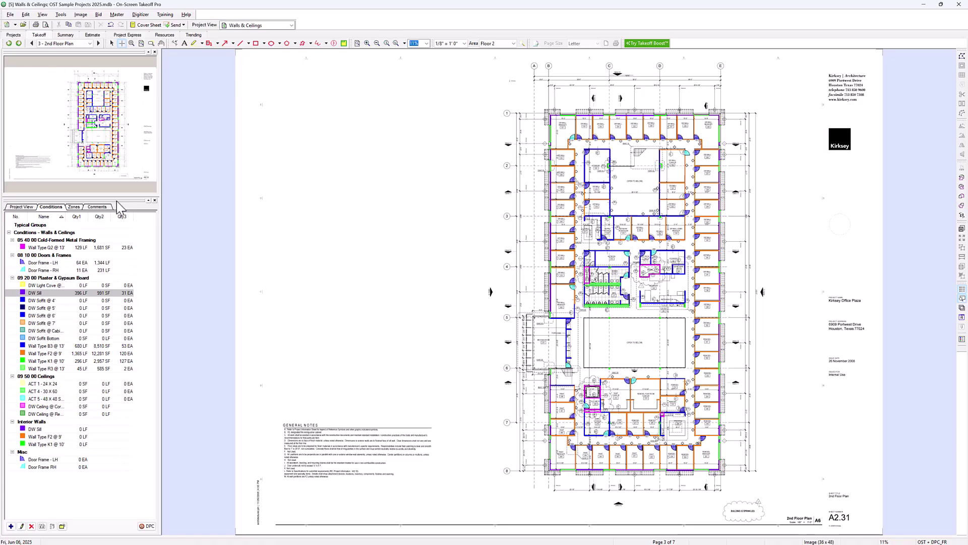
pyautogui.click(116, 201)
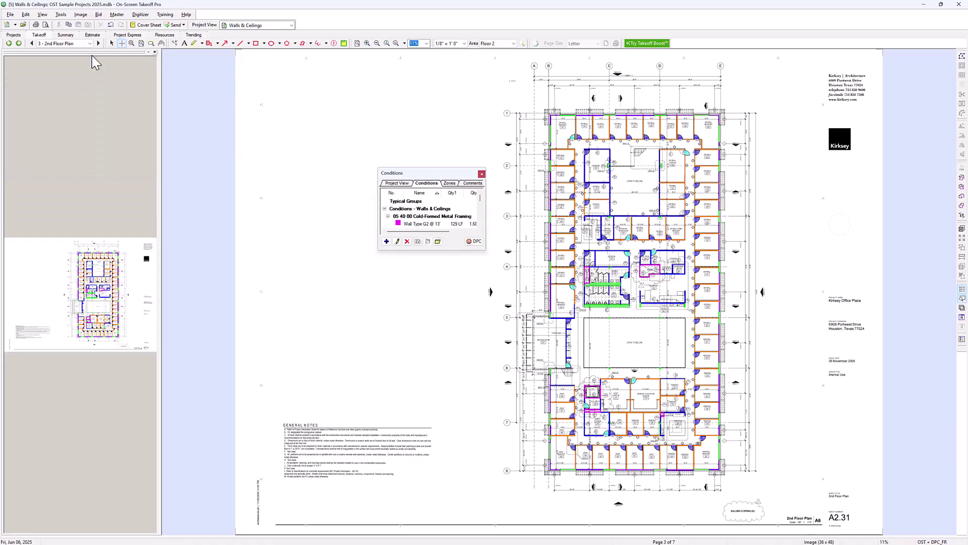
# Step: Float the page thumbnail panel, then enlarge it and the floating Conditions window
pyautogui.moveTo(98, 56); pyautogui.dragTo(277, 115)
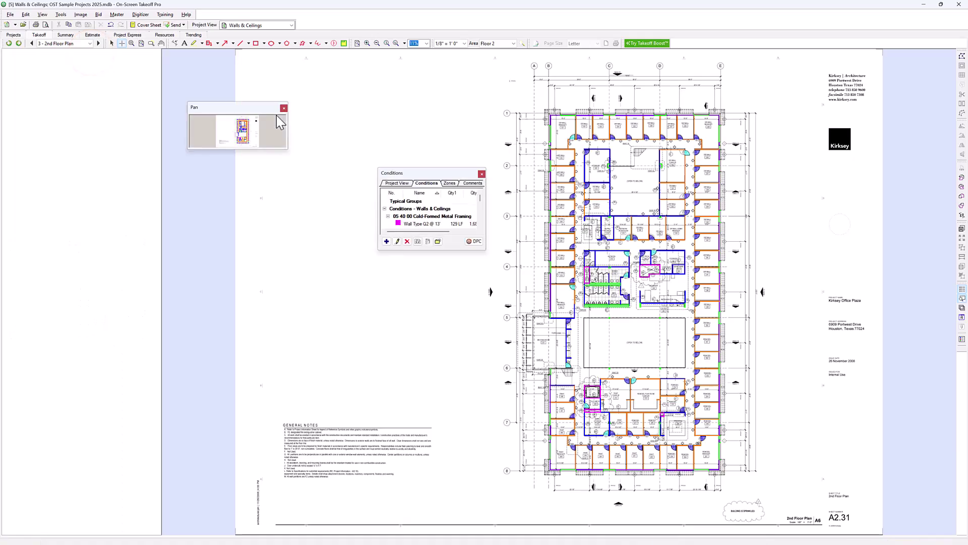
pyautogui.moveTo(285, 150); pyautogui.dragTo(323, 235)
pyautogui.moveTo(484, 249); pyautogui.dragTo(566, 338)
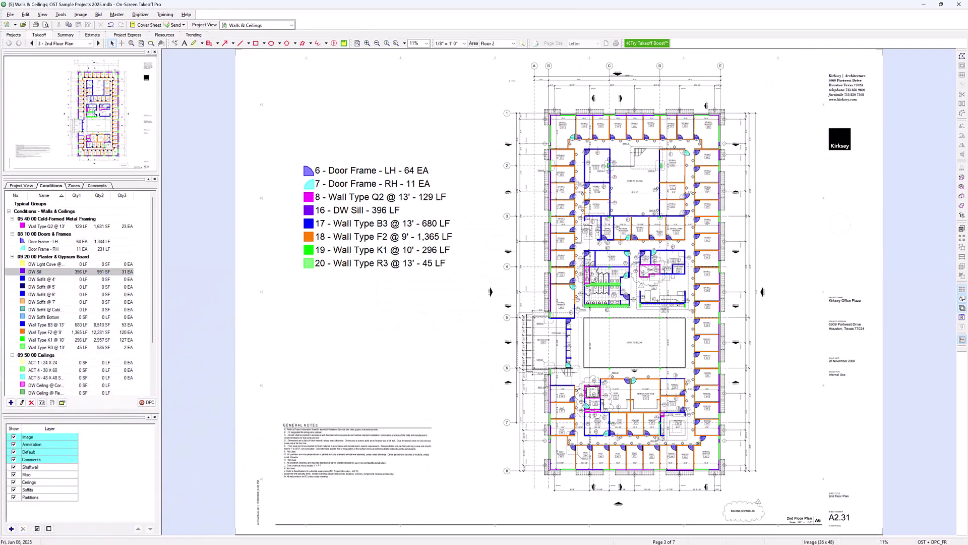